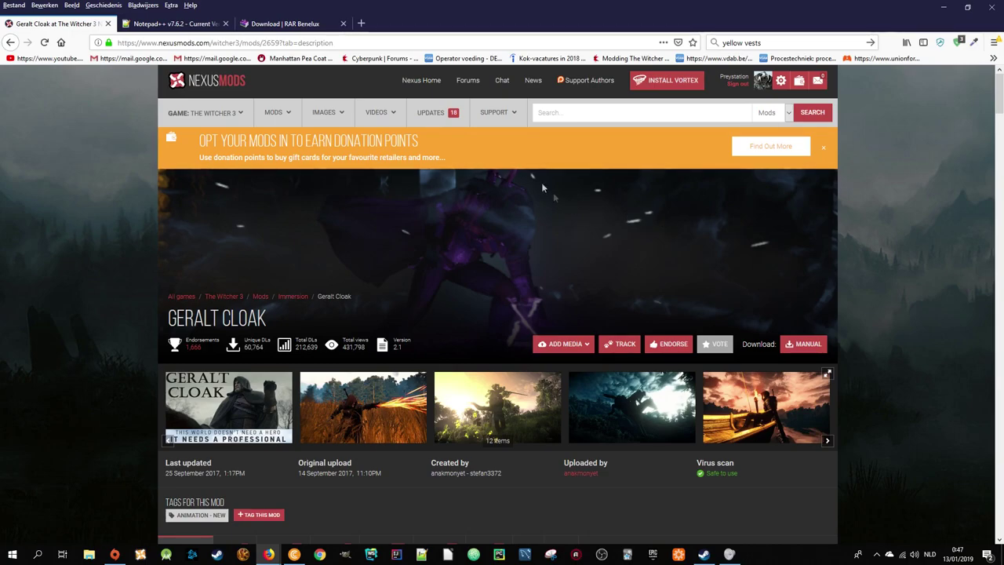
# Step: Look over the Notepad++ and WinRAR download pages, then return to the Geralt Cloak mod page
pyautogui.click(168, 22)
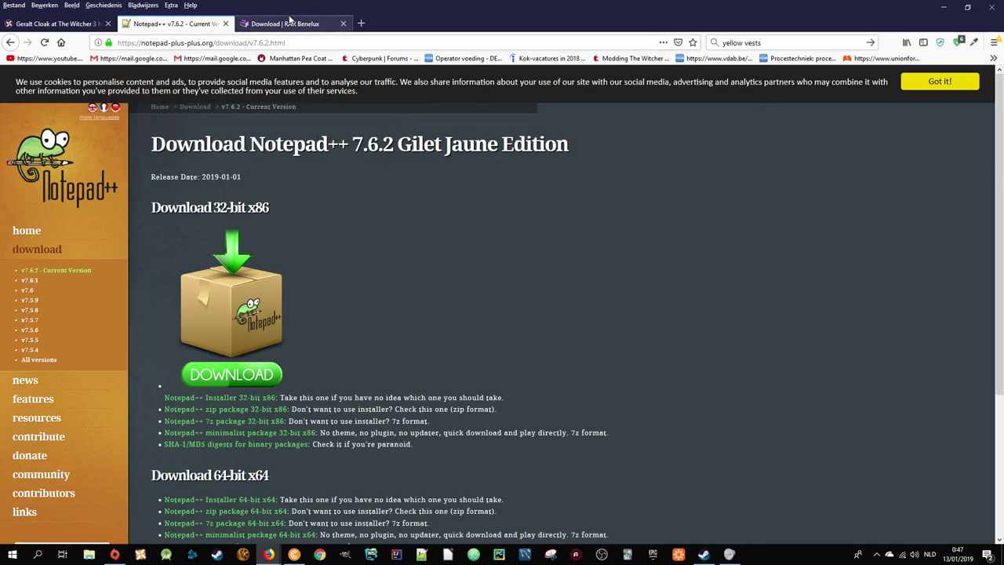
pyautogui.click(285, 24)
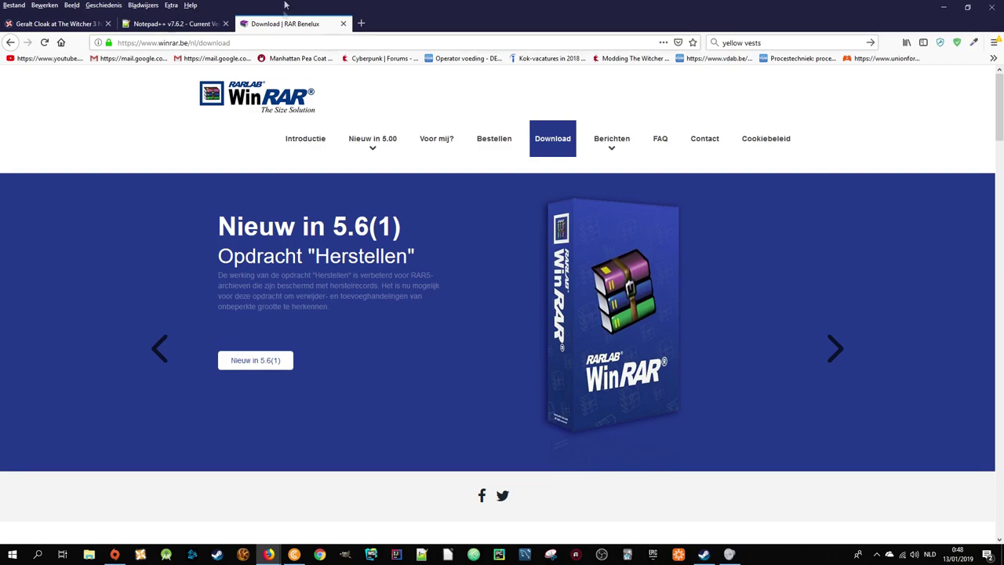
pyautogui.click(177, 25)
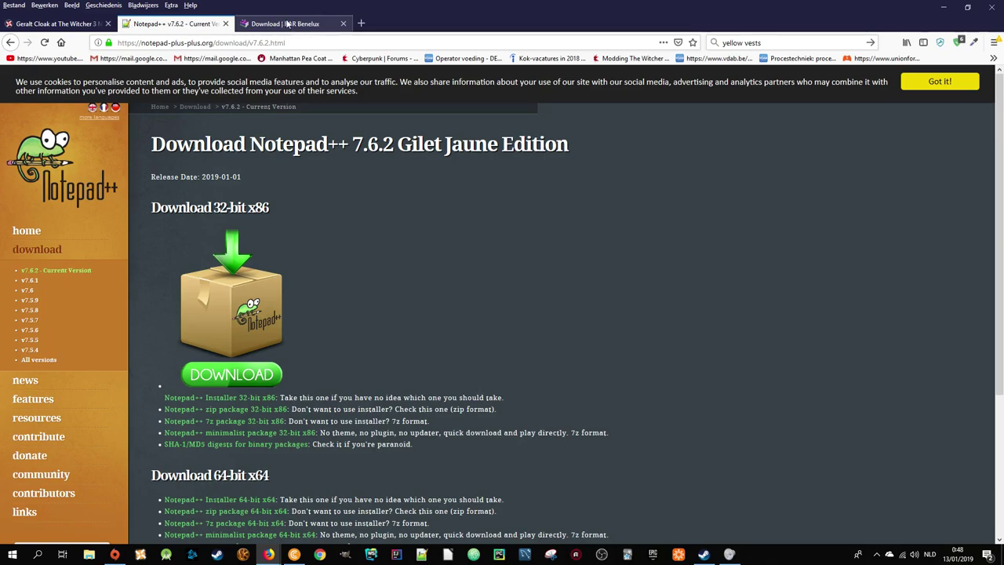
pyautogui.click(55, 24)
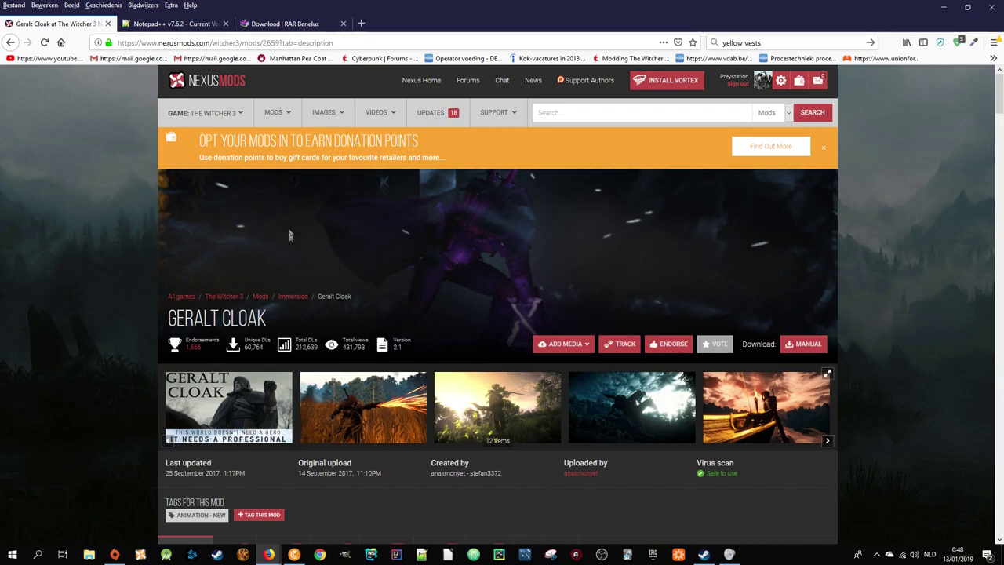
# Step: Browse through the Geralt Cloak mod's screenshot gallery, then close the viewer
pyautogui.click(382, 408)
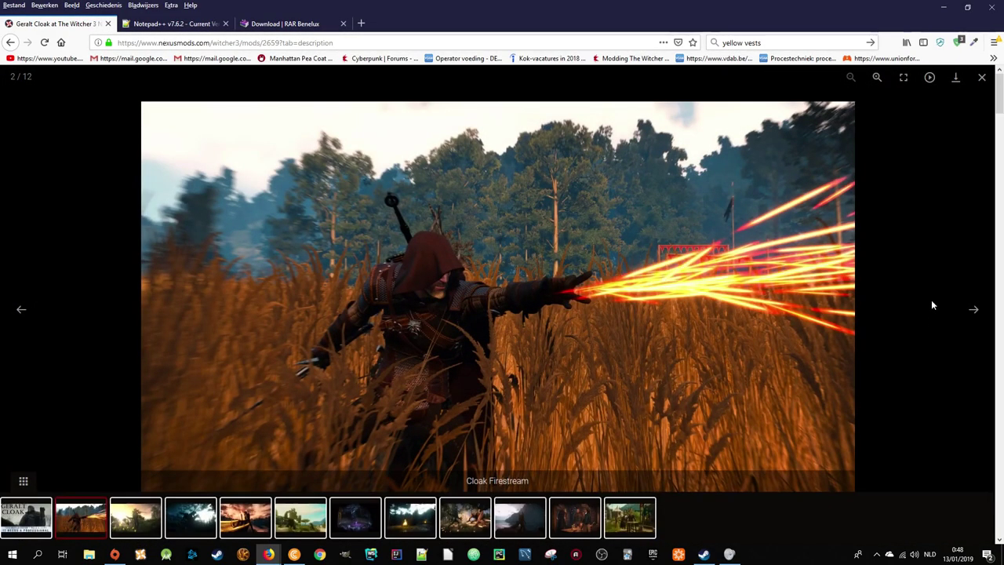
pyautogui.click(973, 312)
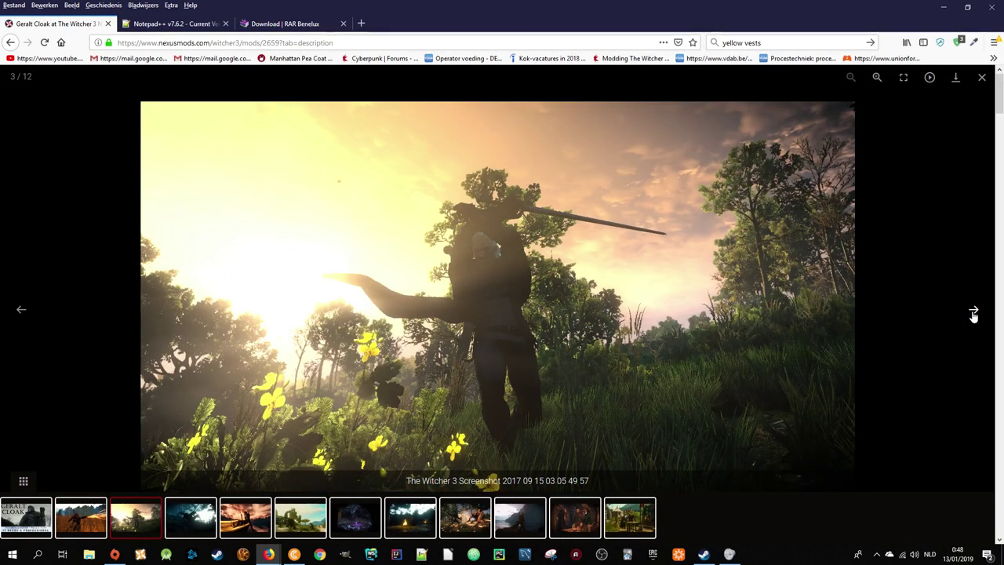
pyautogui.click(973, 312)
pyautogui.click(974, 312)
pyautogui.click(973, 312)
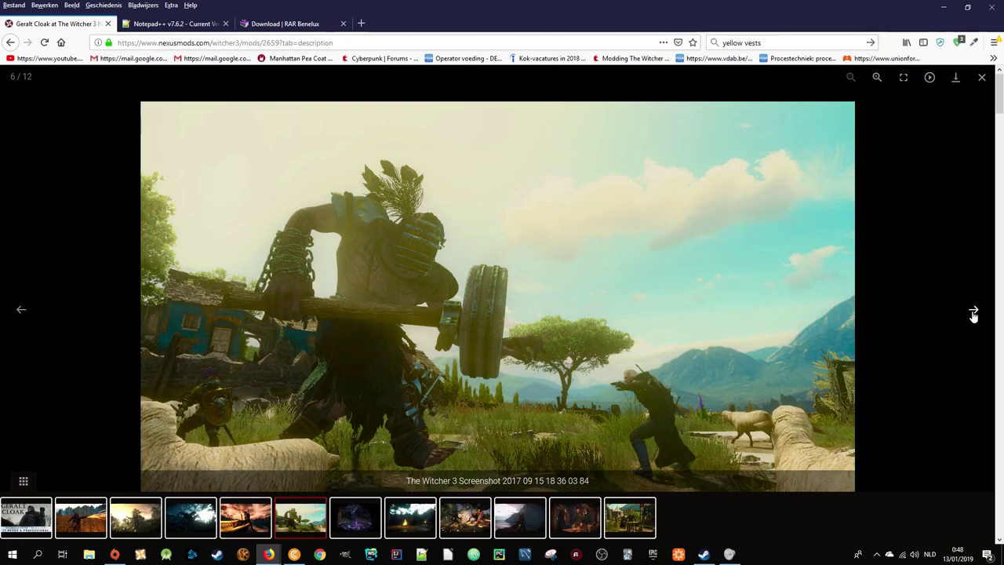
pyautogui.click(973, 312)
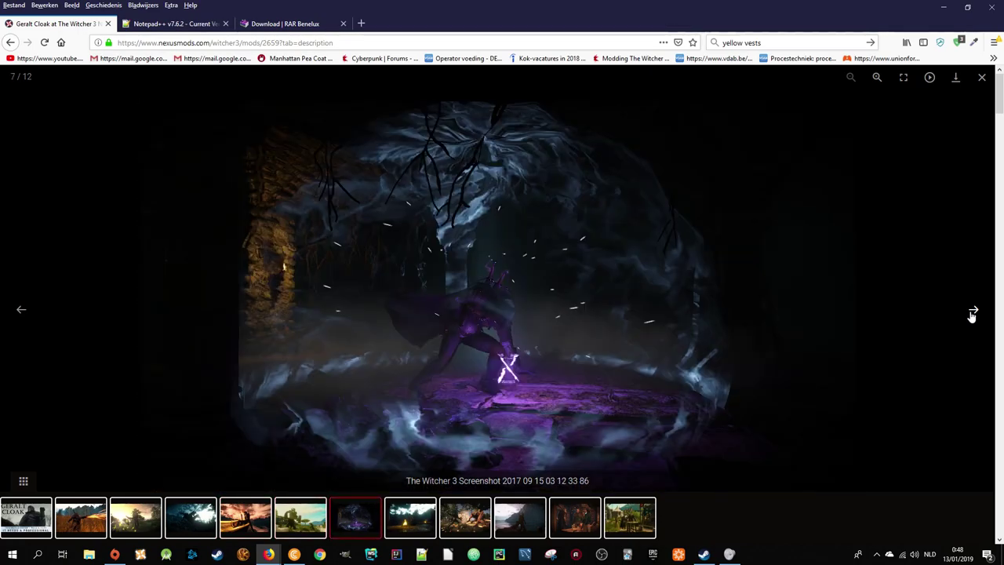
pyautogui.click(973, 312)
pyautogui.click(972, 312)
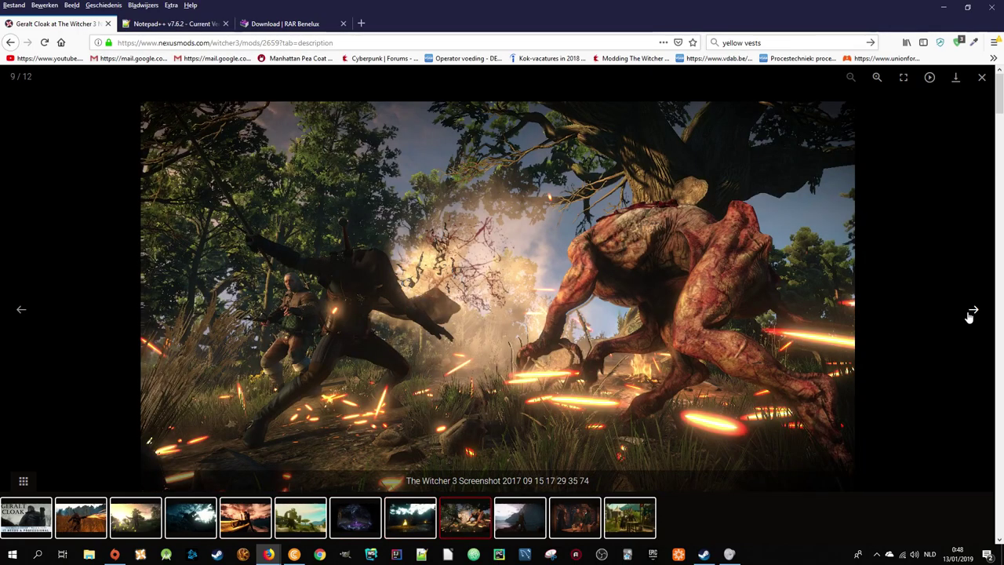
pyautogui.click(973, 312)
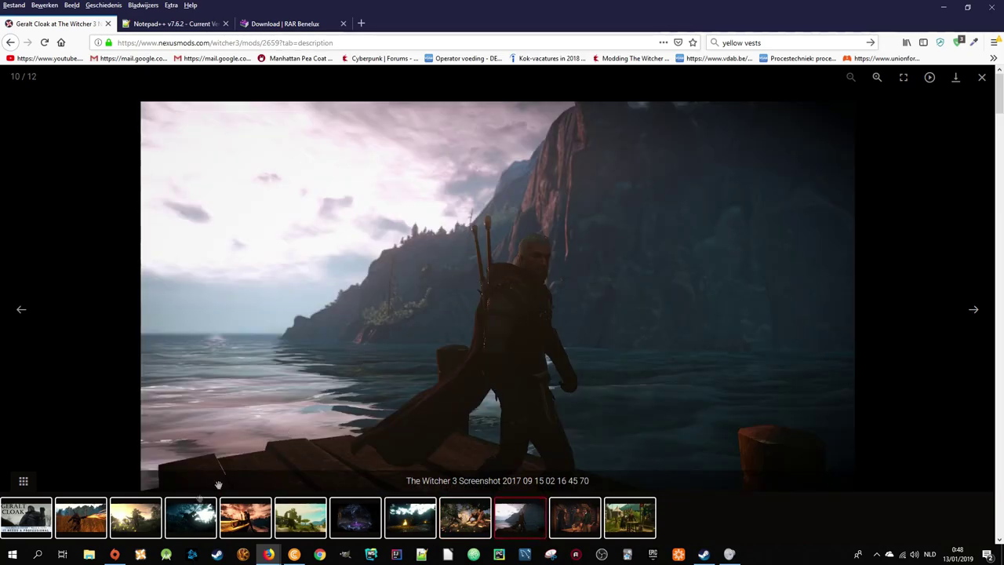
pyautogui.click(28, 527)
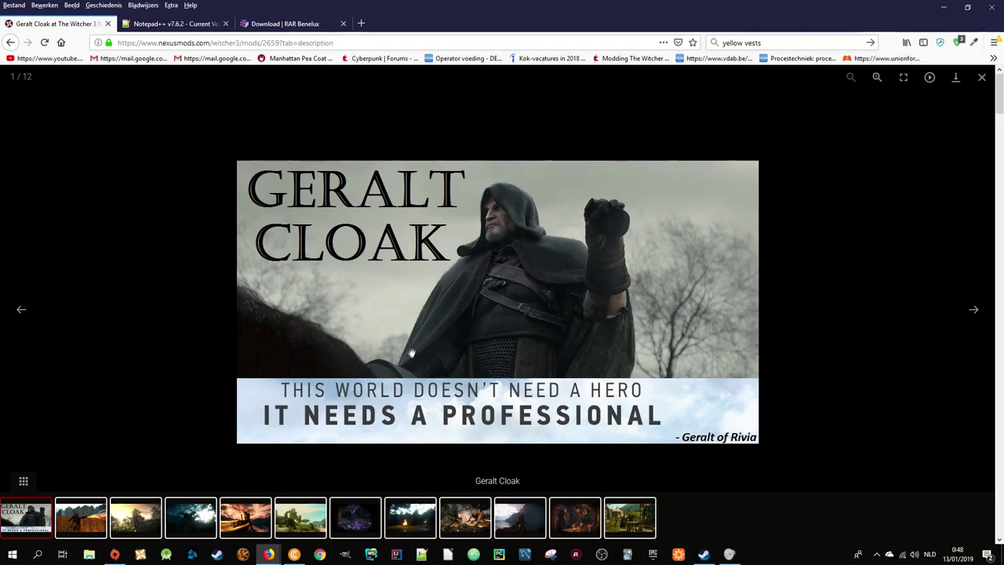
pyautogui.click(981, 78)
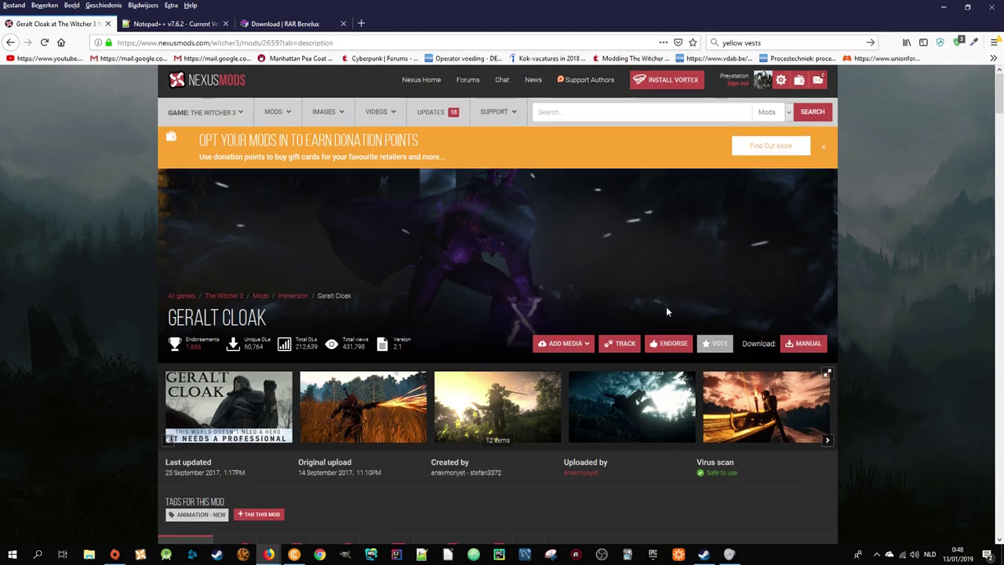
# Step: Manually download the Geralt Cloak main file from the Files list and save the archive
pyautogui.scroll(-4, 666, 312)
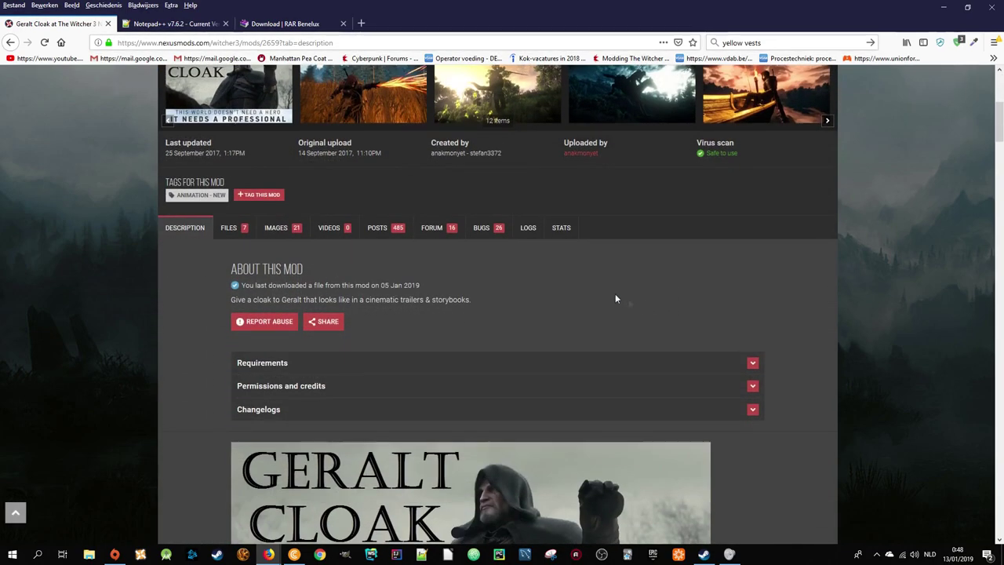
pyautogui.click(239, 233)
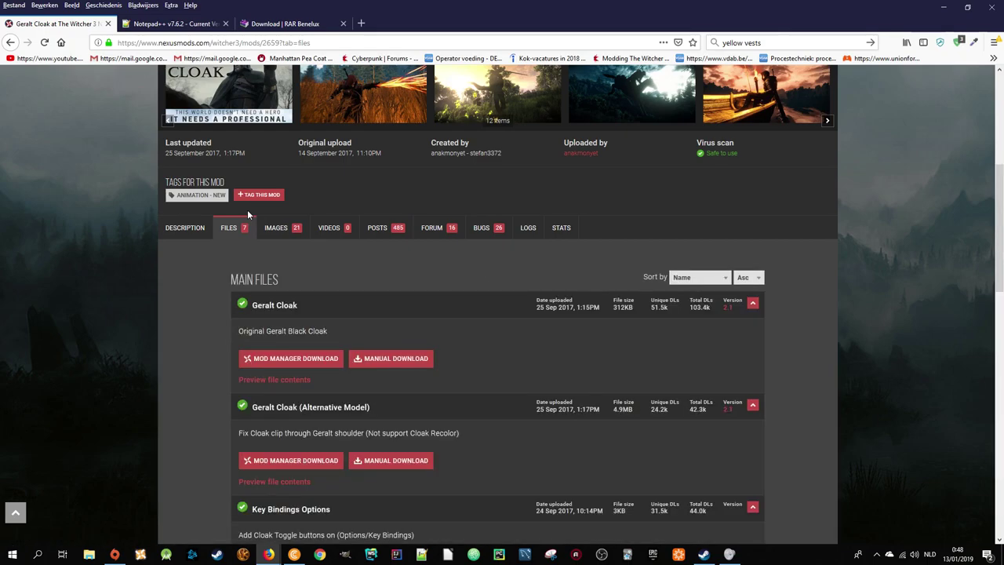
pyautogui.click(387, 362)
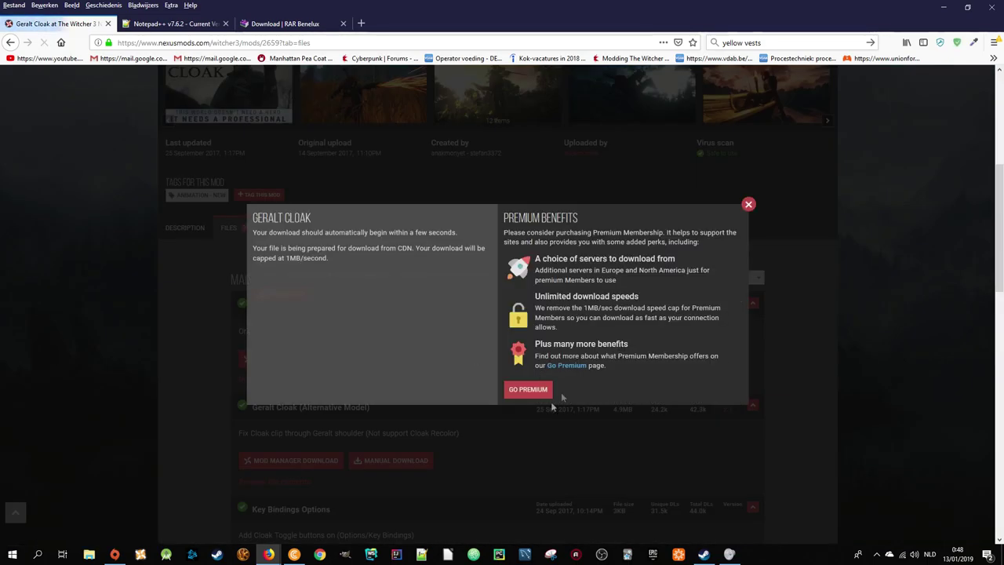
pyautogui.click(541, 334)
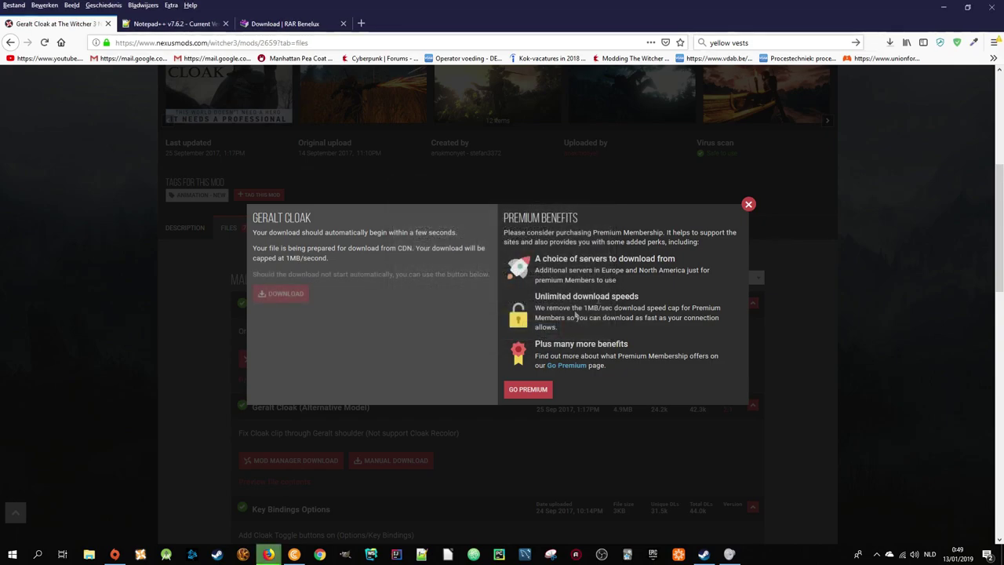
pyautogui.click(749, 205)
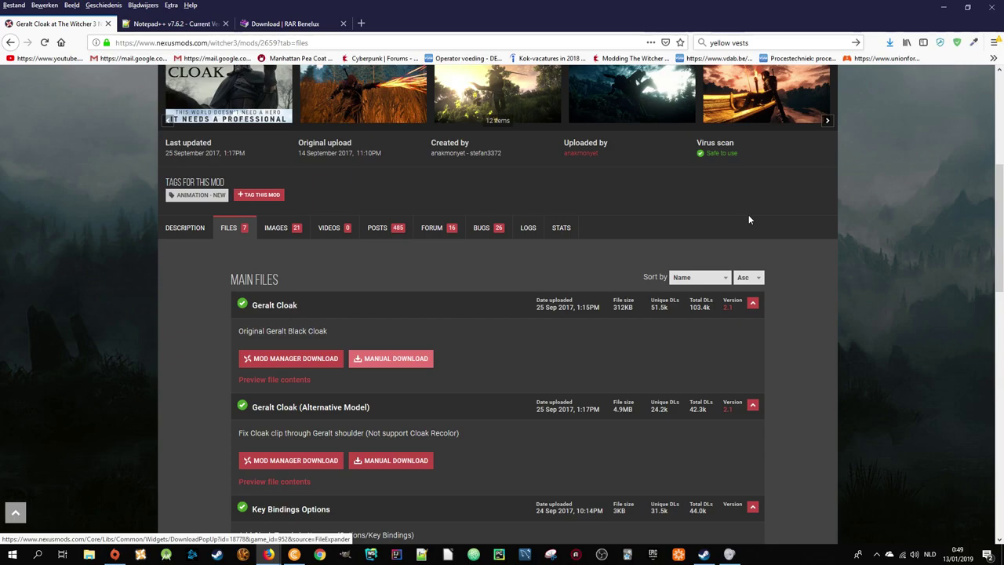
pyautogui.scroll(-3, 620, 309)
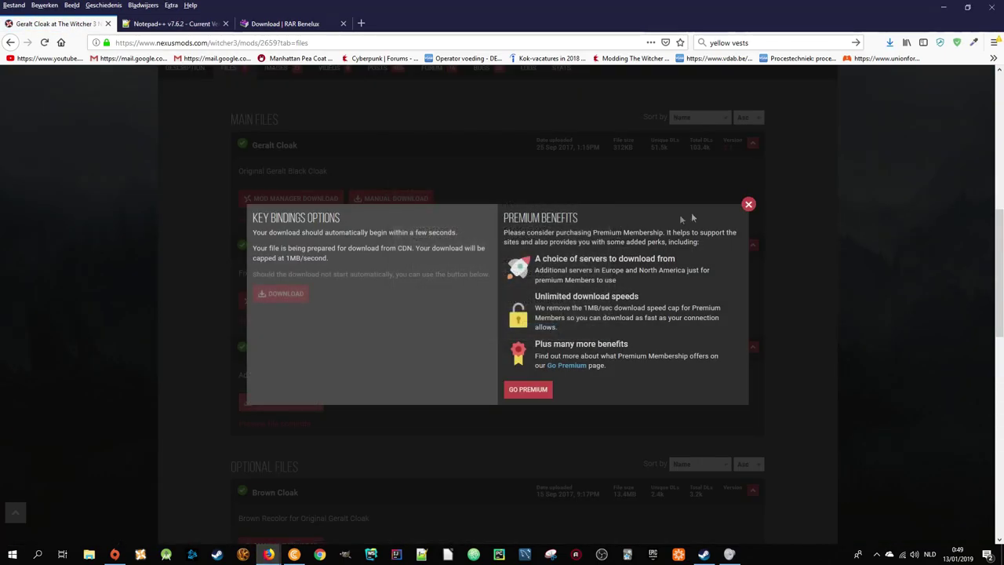
# Step: Dismiss the Key Bindings Options download popup and read the Installation steps under Description
pyautogui.click(746, 205)
pyautogui.scroll(3, 486, 201)
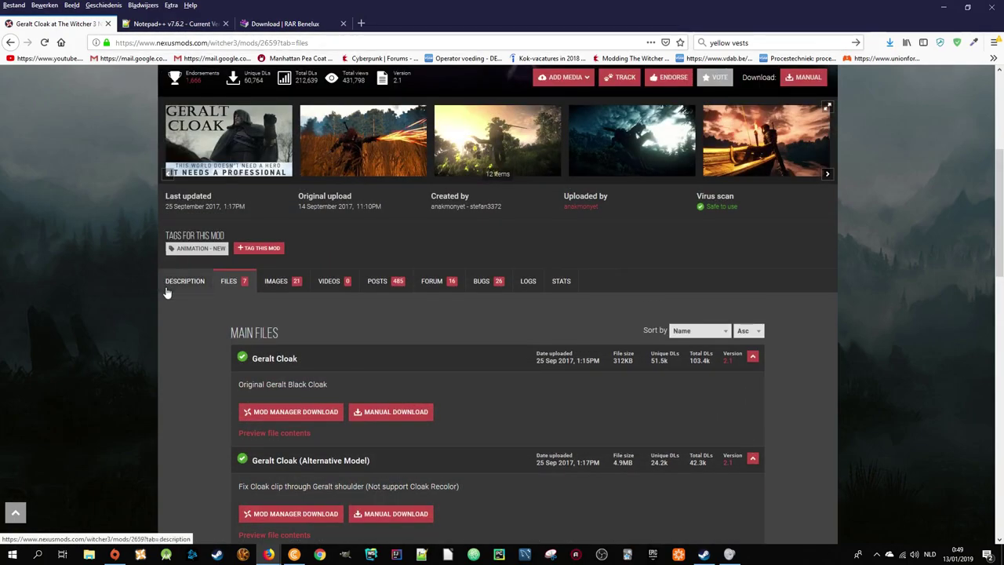
pyautogui.click(168, 284)
pyautogui.scroll(-20, 308, 405)
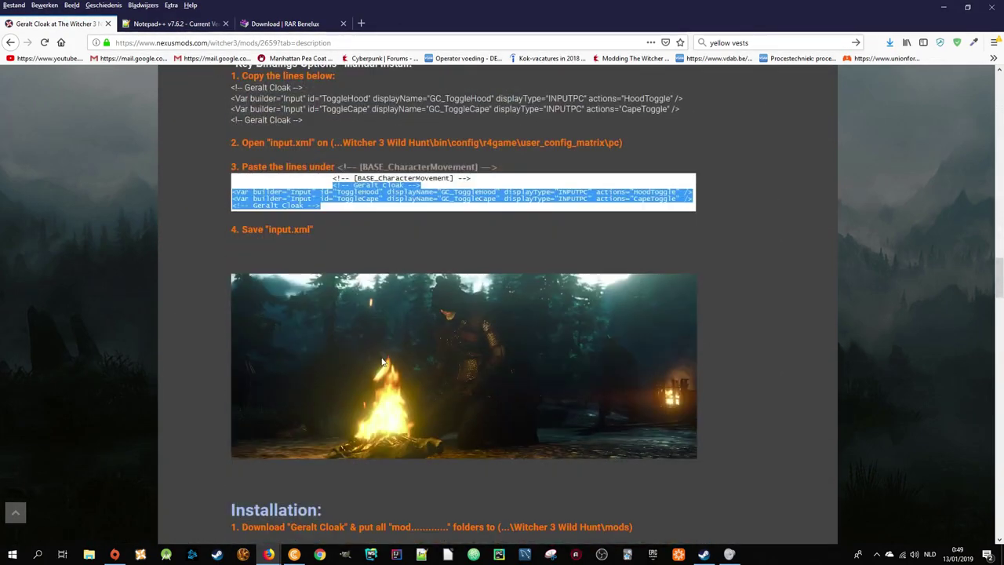
pyautogui.scroll(2, 382, 357)
pyautogui.scroll(-6, 365, 352)
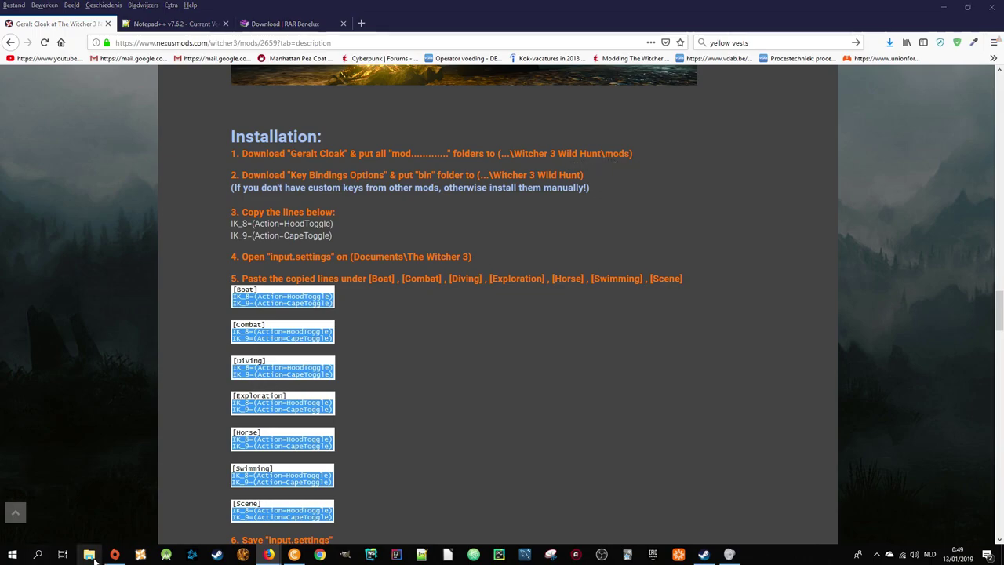
pyautogui.click(89, 554)
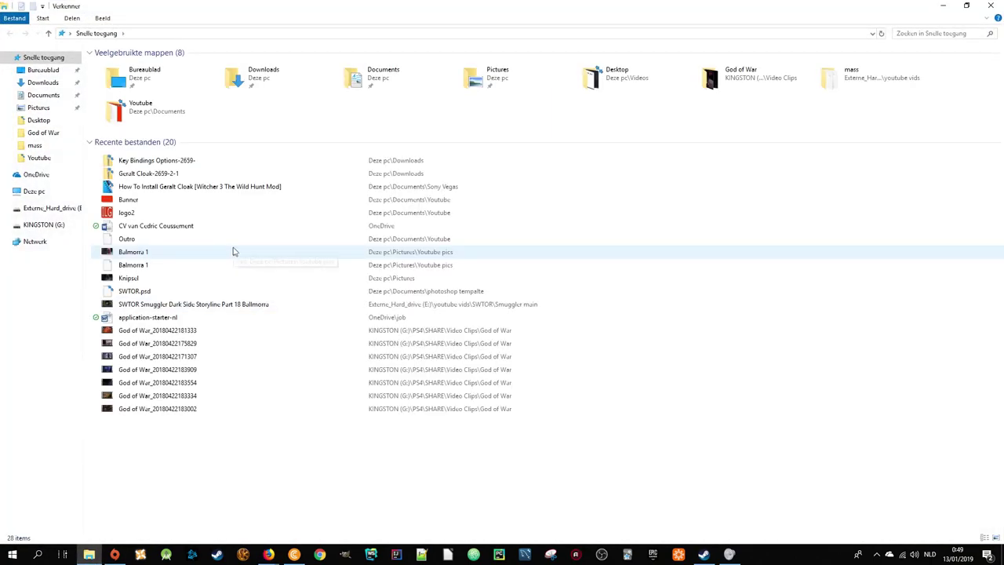
# Step: Extract the Geralt Cloak-2659-2-1 archive in Downloads and select its modCapeHoodToggle and modGeraltCloak folders
pyautogui.click(43, 83)
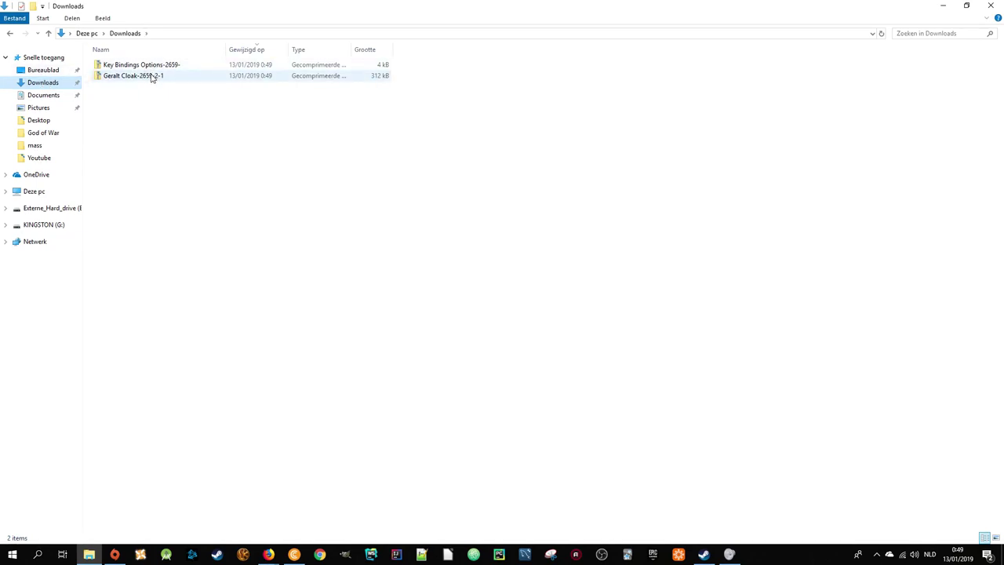
pyautogui.click(146, 76)
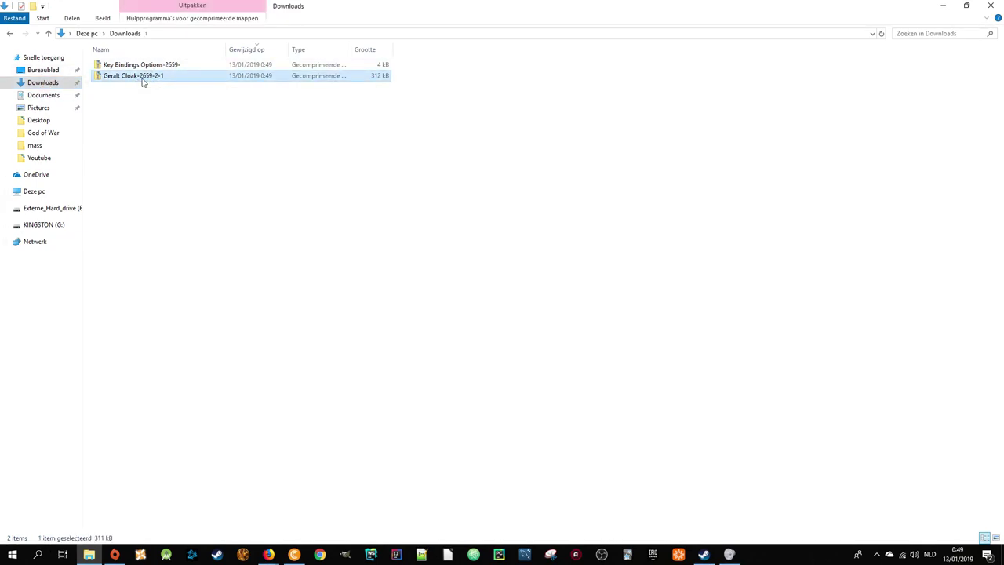
pyautogui.rightClick(143, 80)
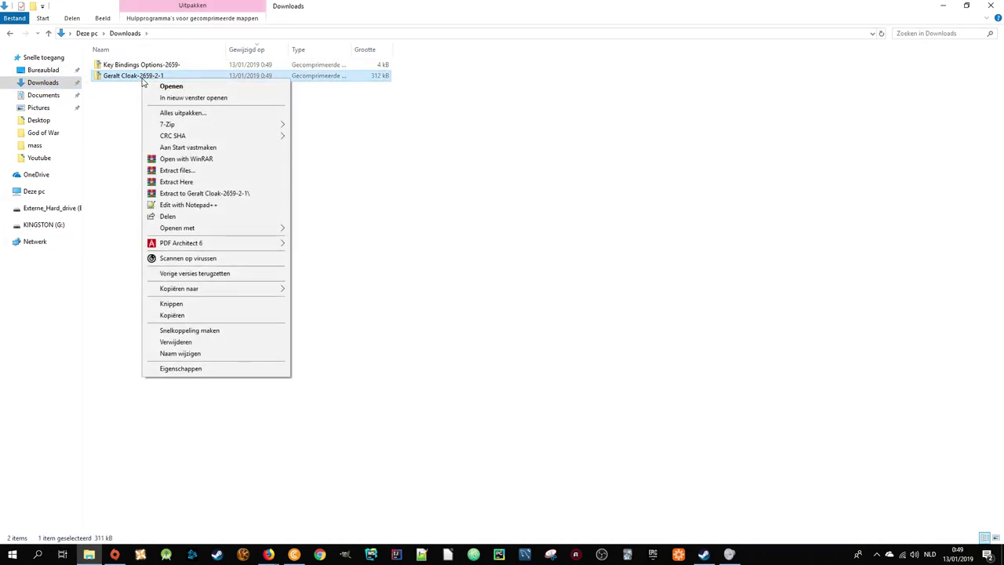
pyautogui.click(192, 174)
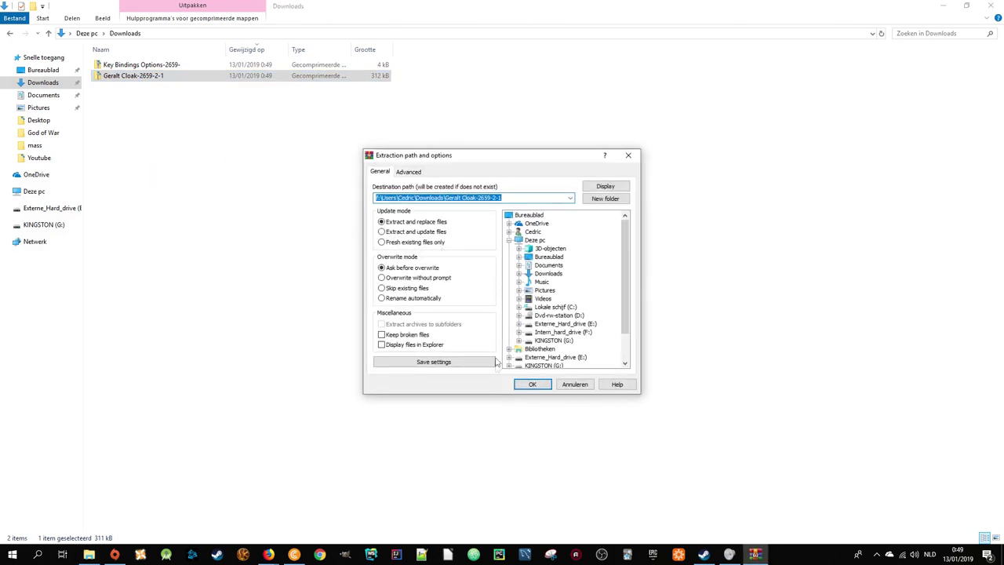
pyautogui.click(529, 384)
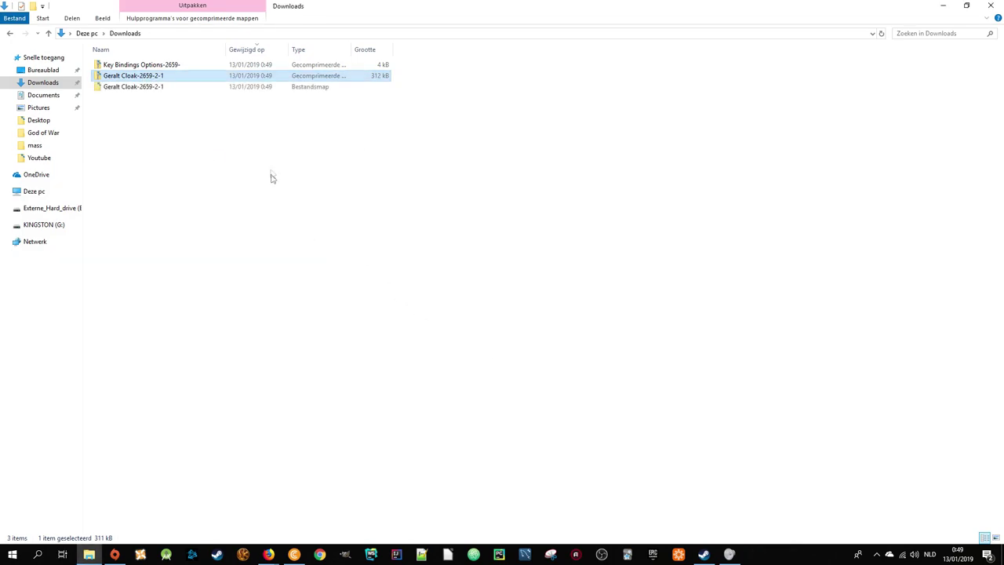
pyautogui.doubleClick(131, 90)
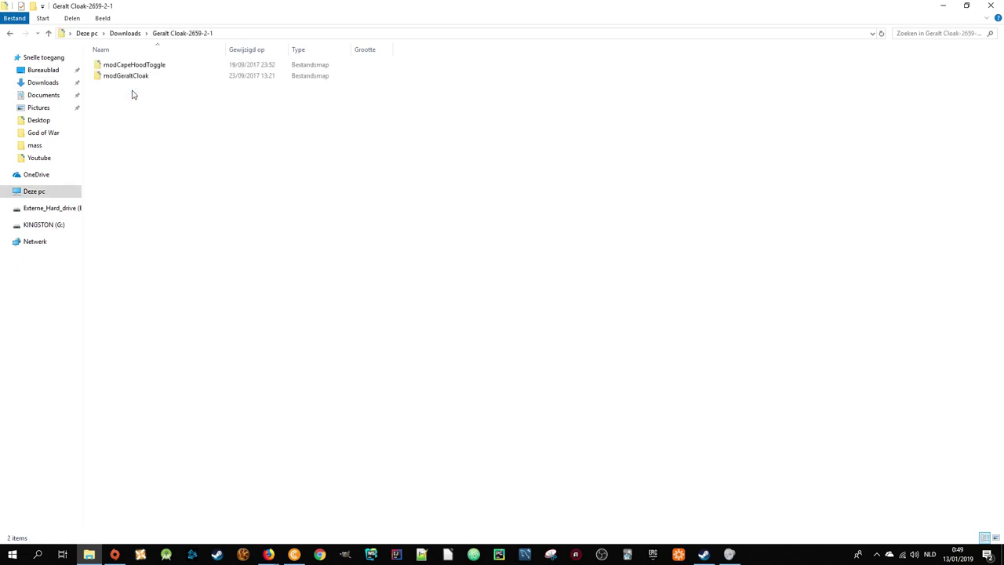
pyautogui.moveTo(131, 107); pyautogui.dragTo(142, 47)
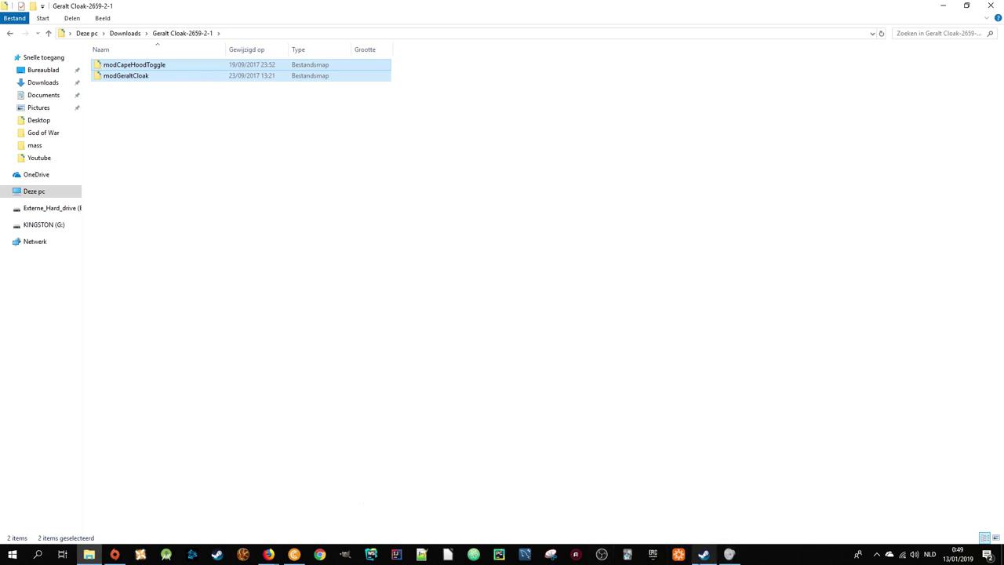
pyautogui.click(704, 553)
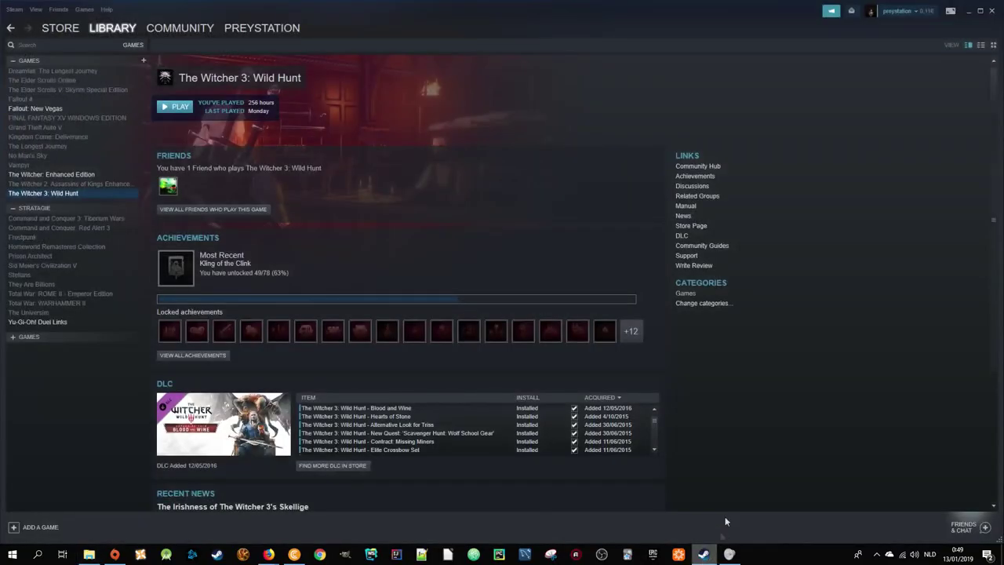
# Step: Browse The Witcher 3: Wild Hunt local files from its Steam Properties to reach the install folder
pyautogui.rightClick(43, 194)
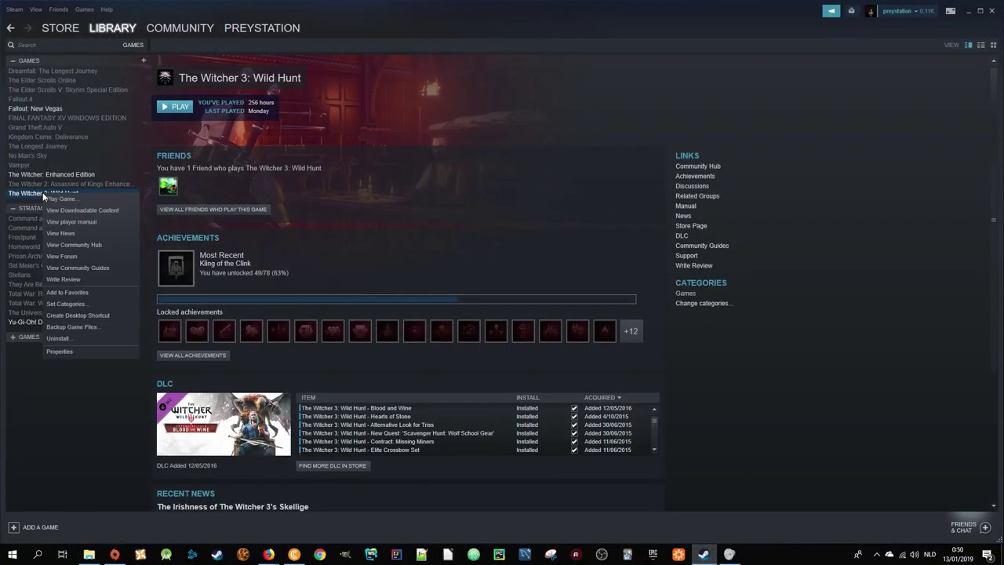
pyautogui.click(63, 353)
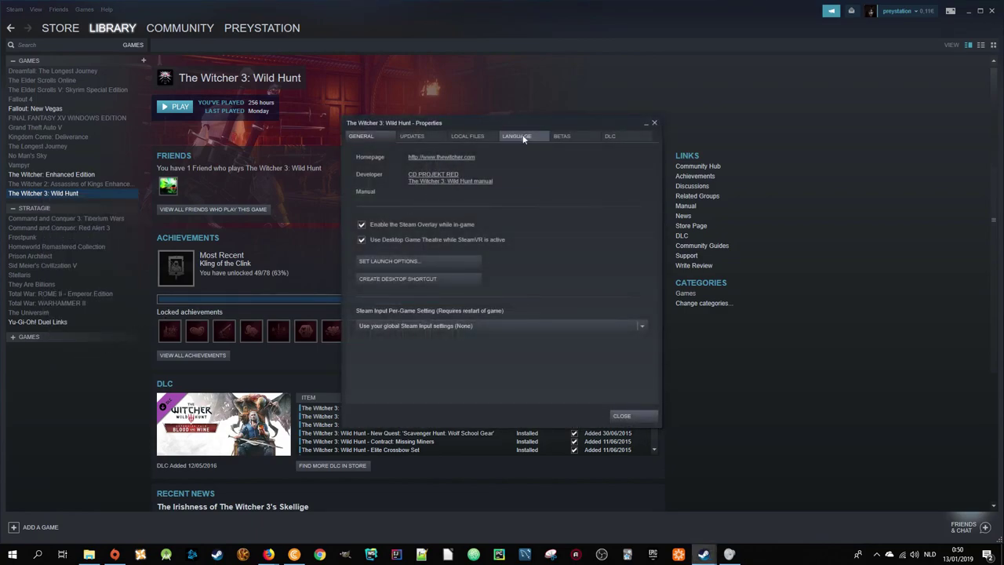
pyautogui.click(474, 138)
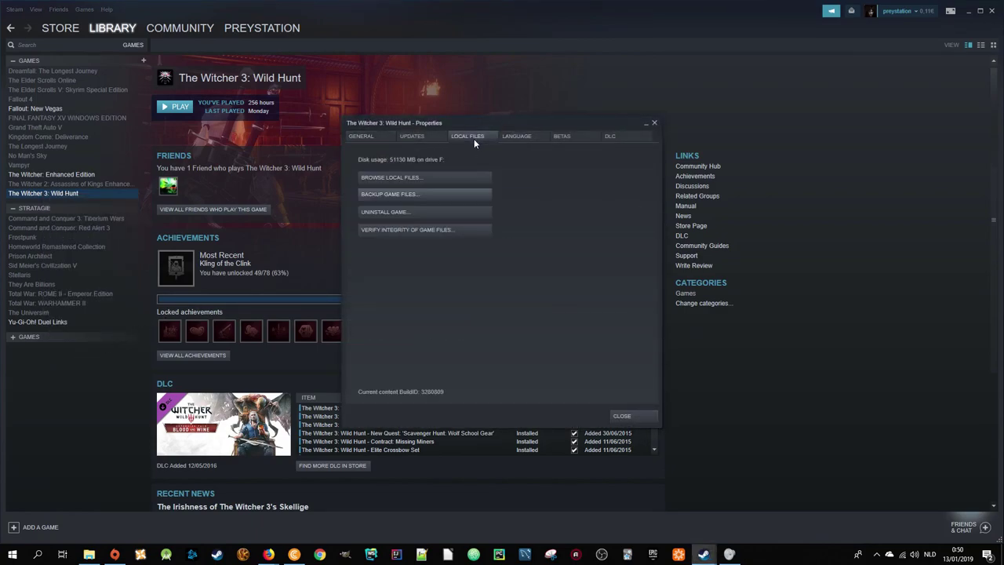
pyautogui.click(417, 179)
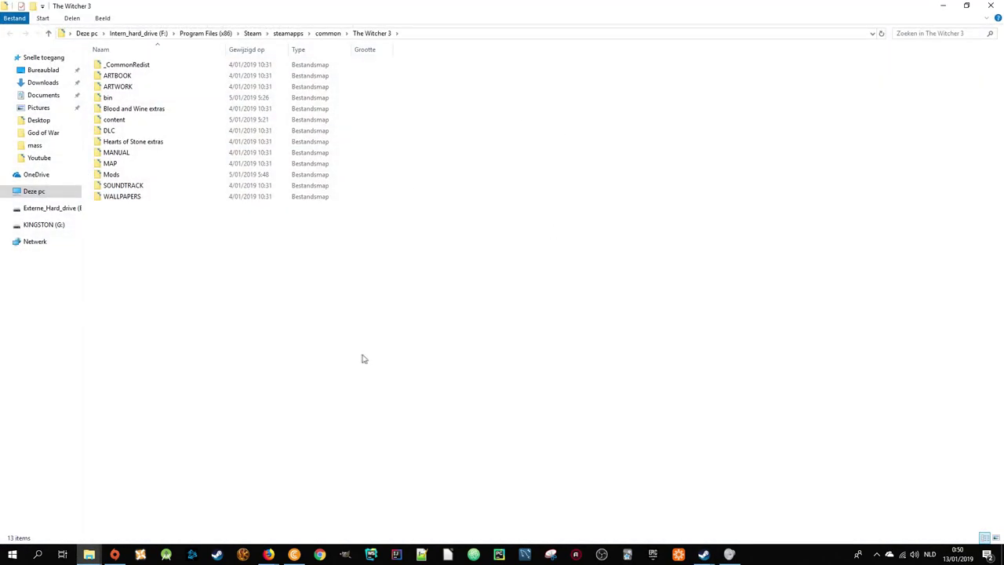
# Step: Paste modCapeHoodToggle and modGeraltCloak into The Witcher 3 Mods folder, replacing existing files
pyautogui.doubleClick(114, 177)
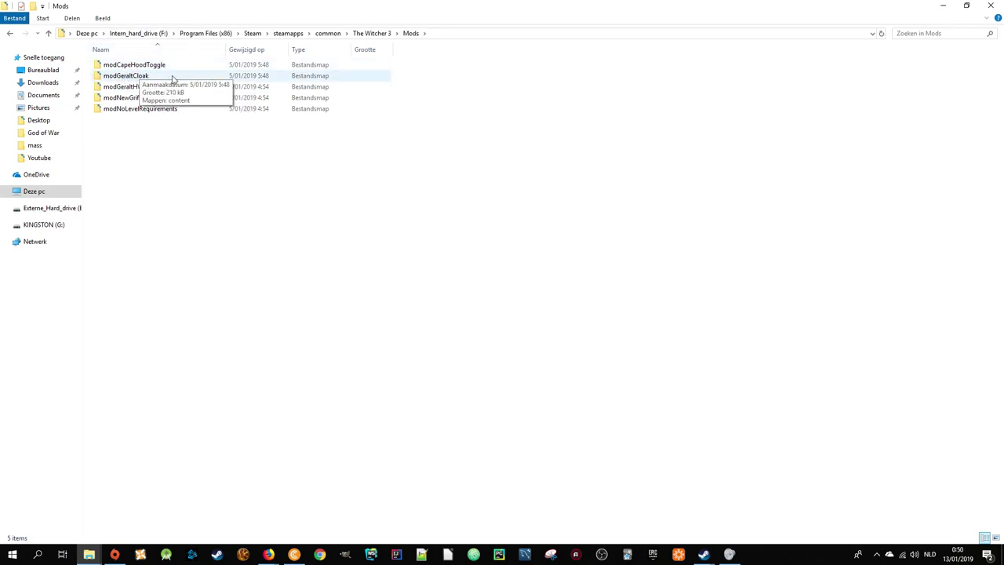
pyautogui.hotkey('ctrl', 'v')
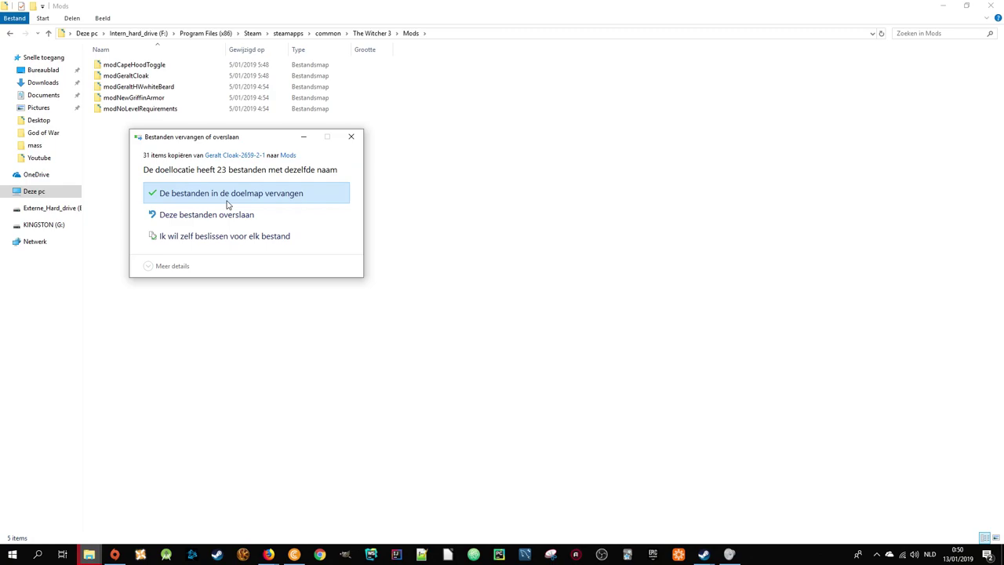
pyautogui.click(226, 201)
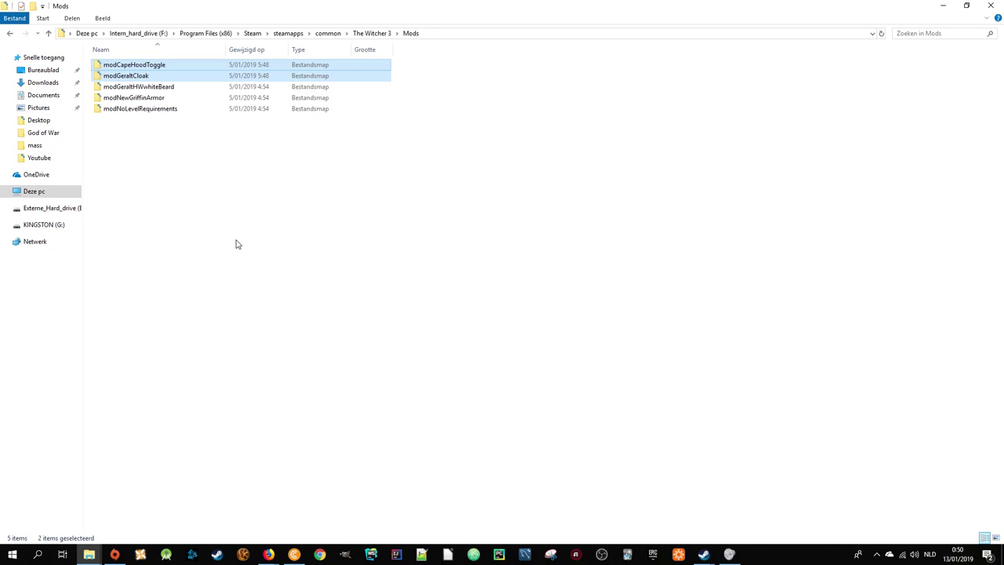
pyautogui.click(268, 554)
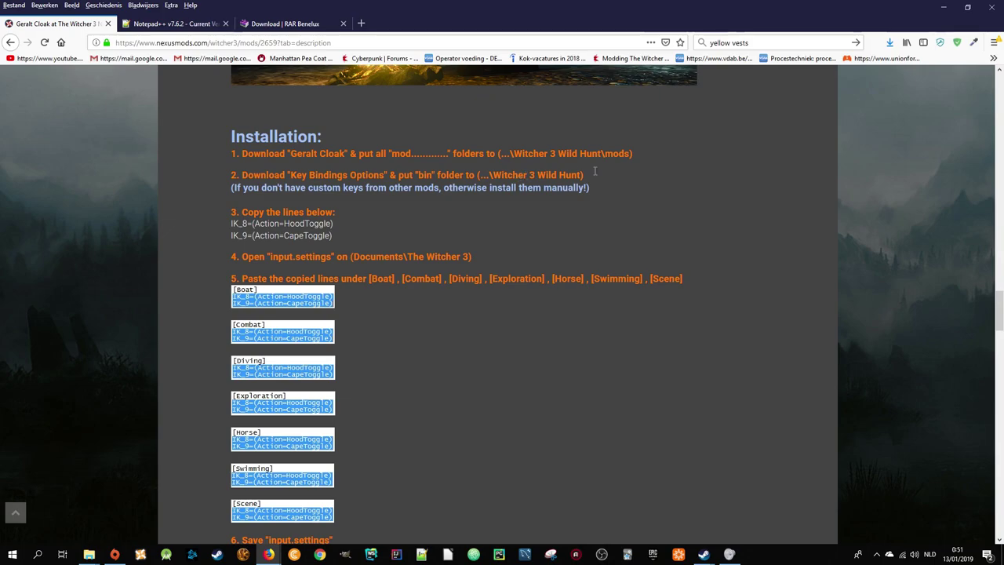
# Step: Extract the Key Bindings Options archive in Downloads to its default folder and open it
pyautogui.moveTo(93, 555)
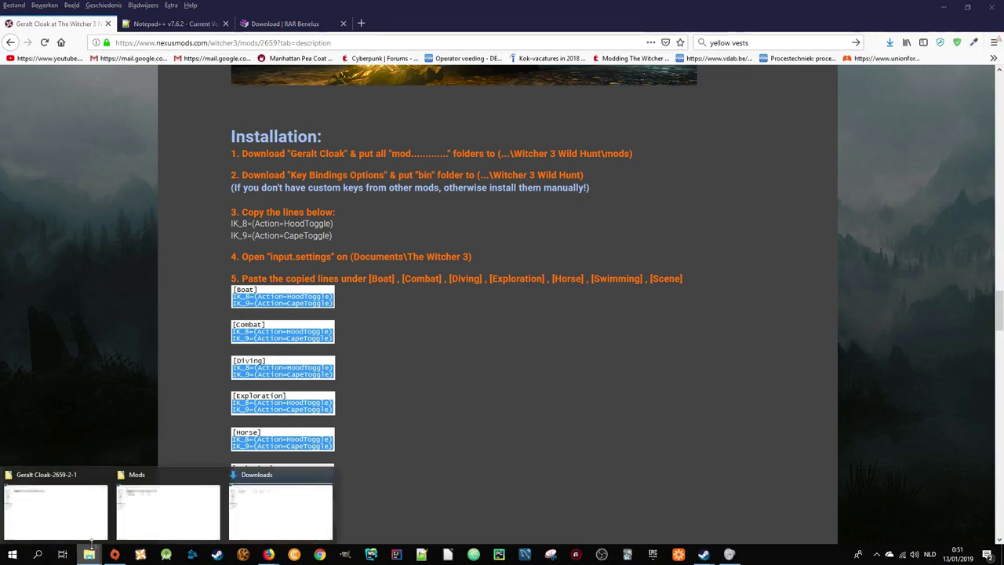
pyautogui.click(280, 506)
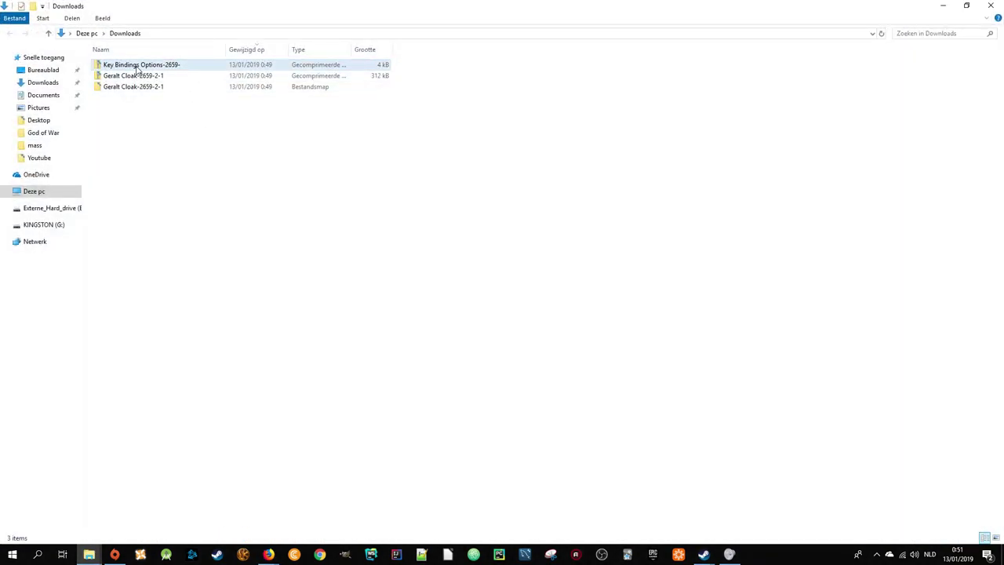
pyautogui.click(137, 69)
pyautogui.rightClick(137, 70)
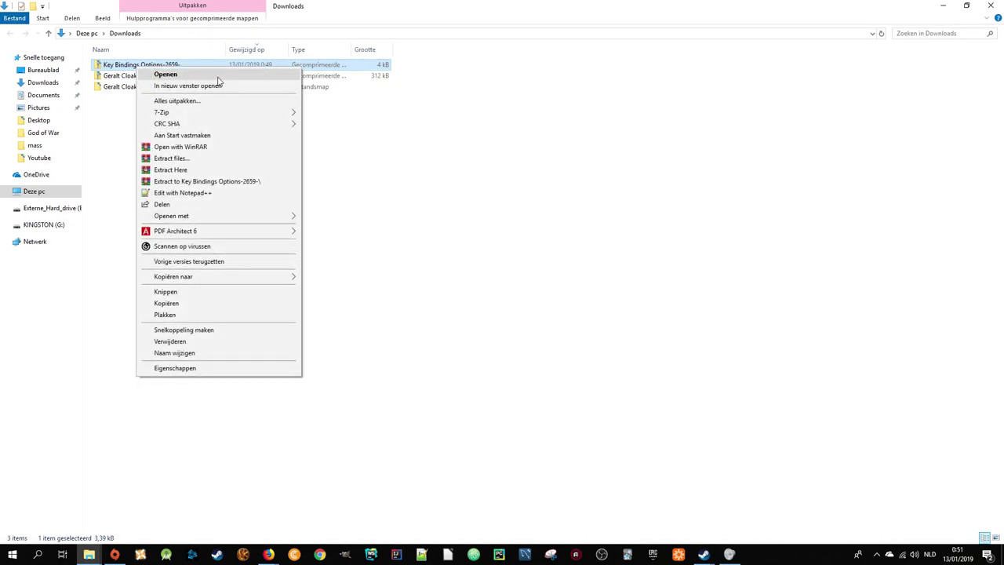
pyautogui.click(200, 160)
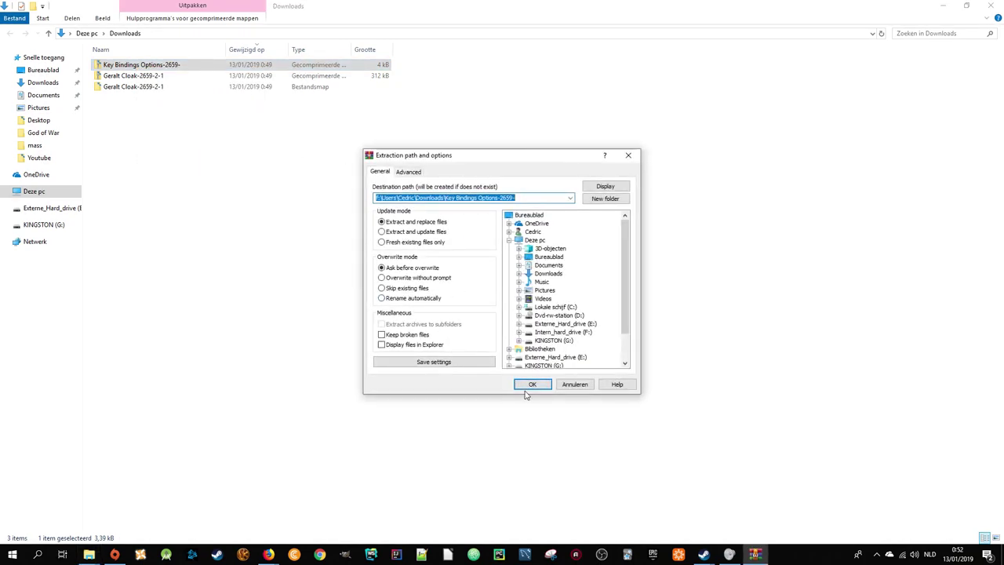
pyautogui.click(536, 386)
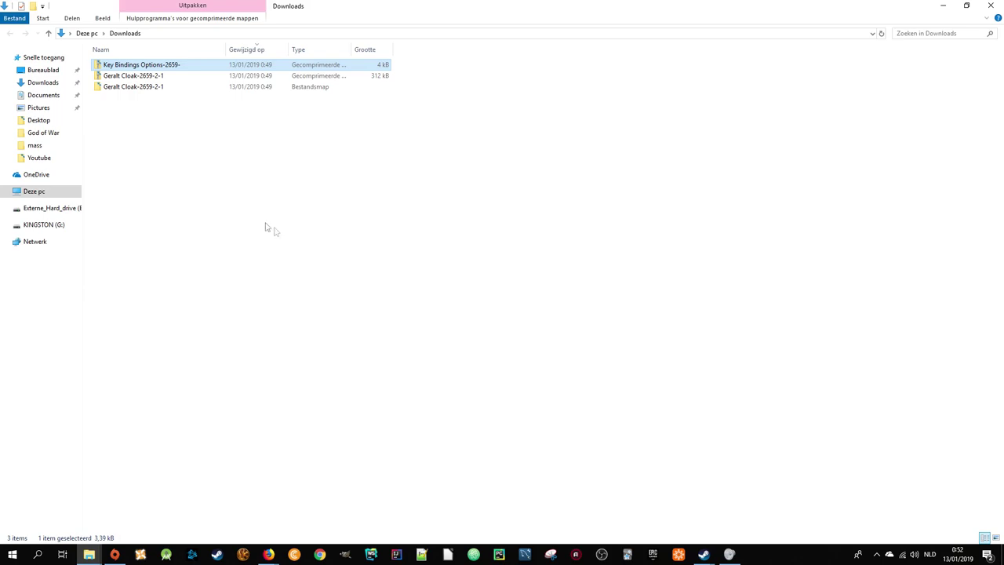
pyautogui.doubleClick(132, 98)
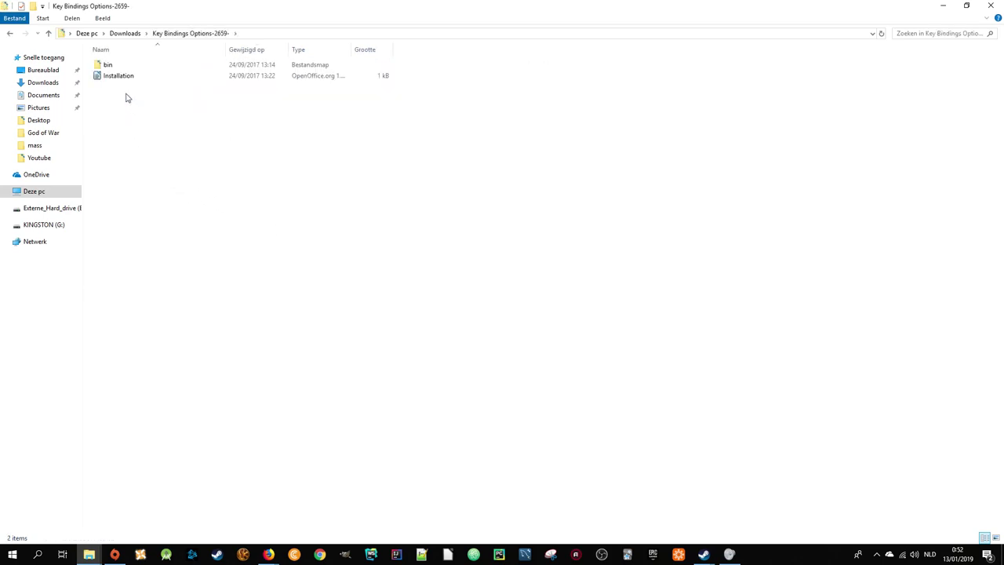
# Step: Copy the bin folder and paste it into The Witcher 3 install folder
pyautogui.click(113, 65)
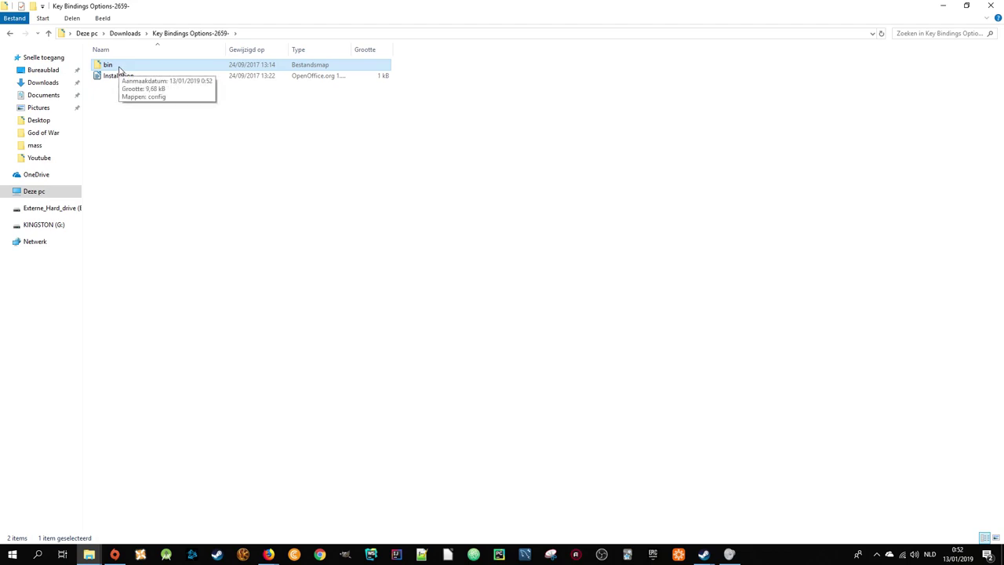
pyautogui.rightClick(119, 69)
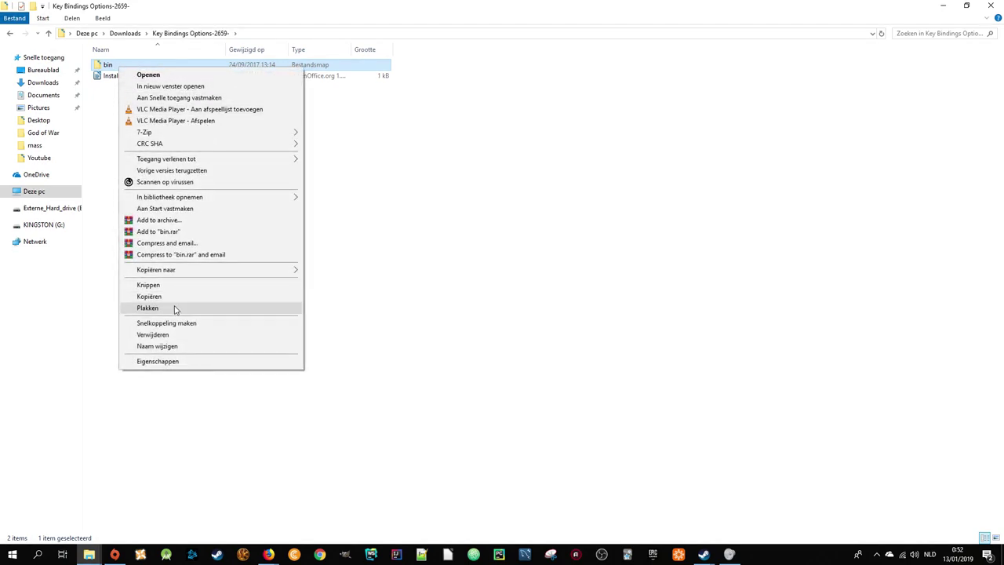
pyautogui.click(424, 317)
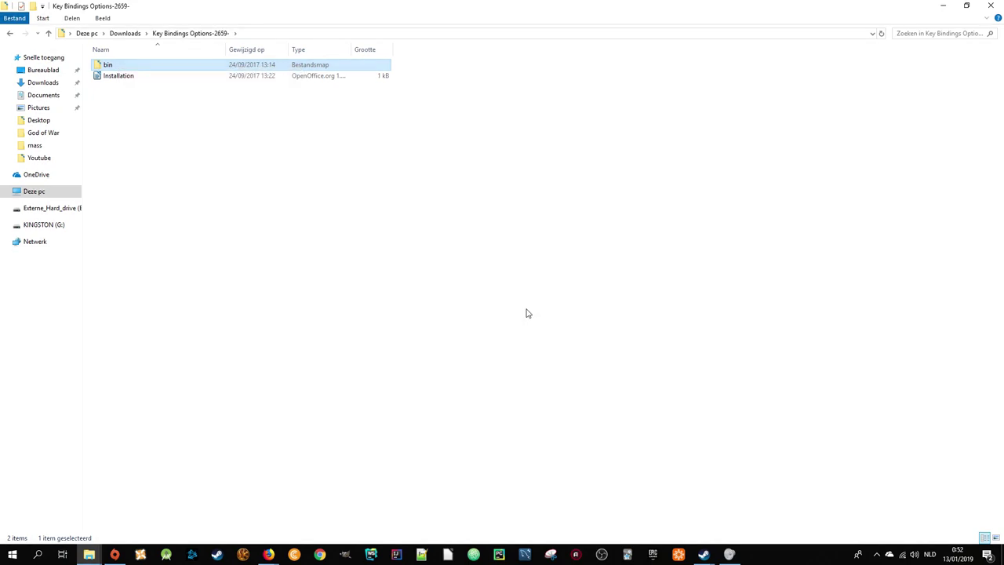
pyautogui.click(89, 555)
pyautogui.moveTo(75, 520)
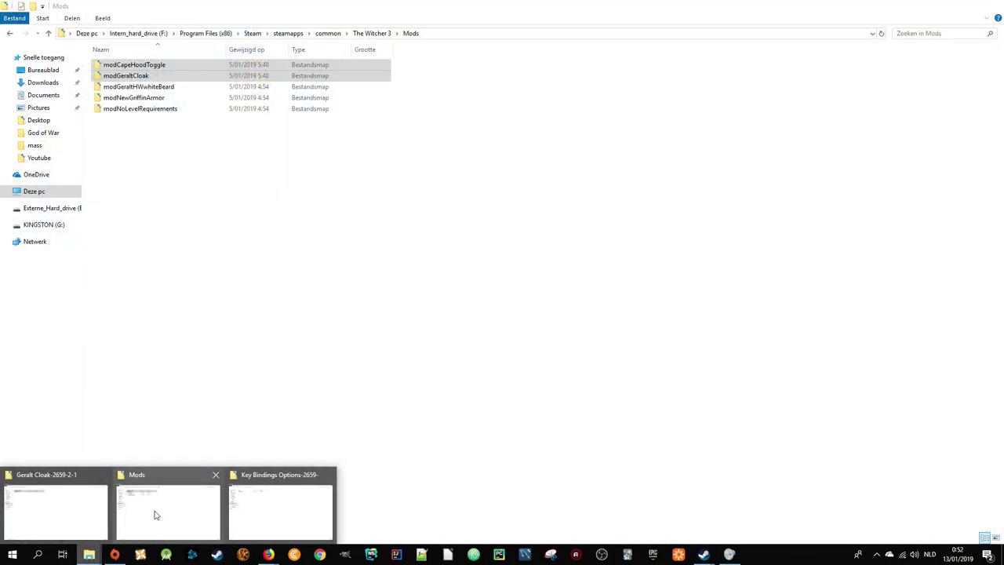
pyautogui.click(156, 514)
pyautogui.hotkey('alt', 'Up')
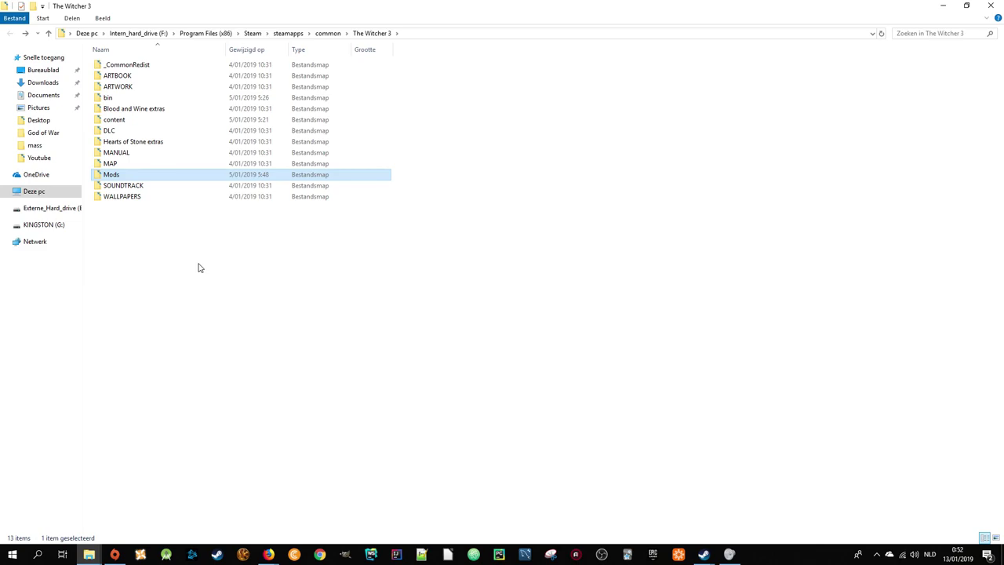
pyautogui.hotkey('ctrl', 'v')
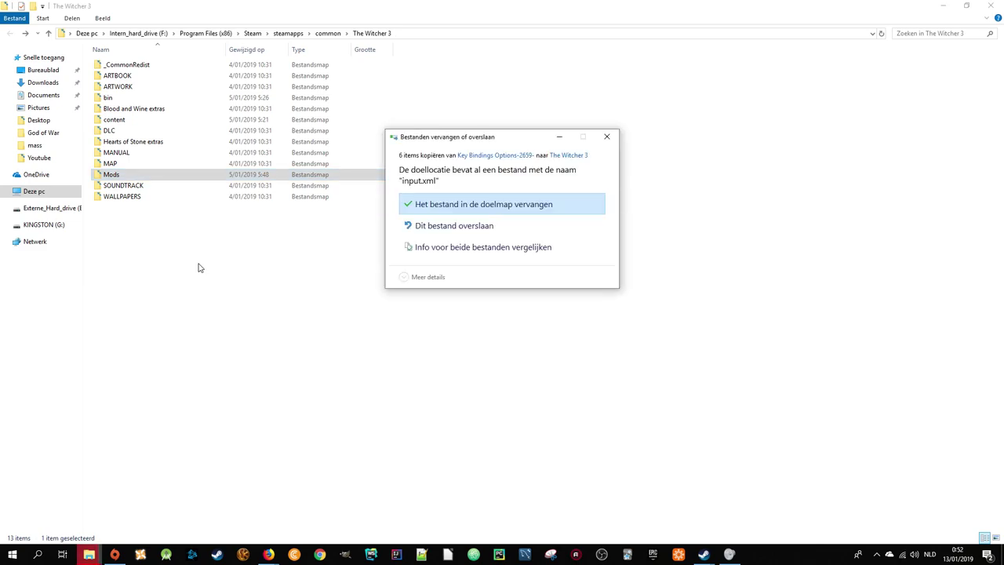
pyautogui.click(606, 136)
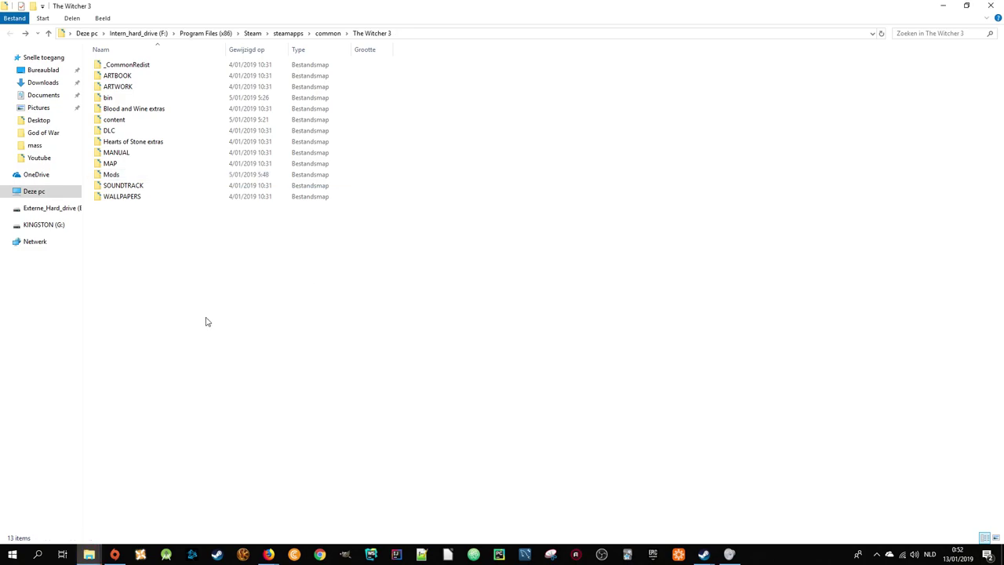
pyautogui.hotkey('ctrl', 'v')
# Step: Replace input.xml, then select the IK_8 HoodToggle and IK_9 CapeToggle lines in the mod instructions
pyautogui.click(477, 210)
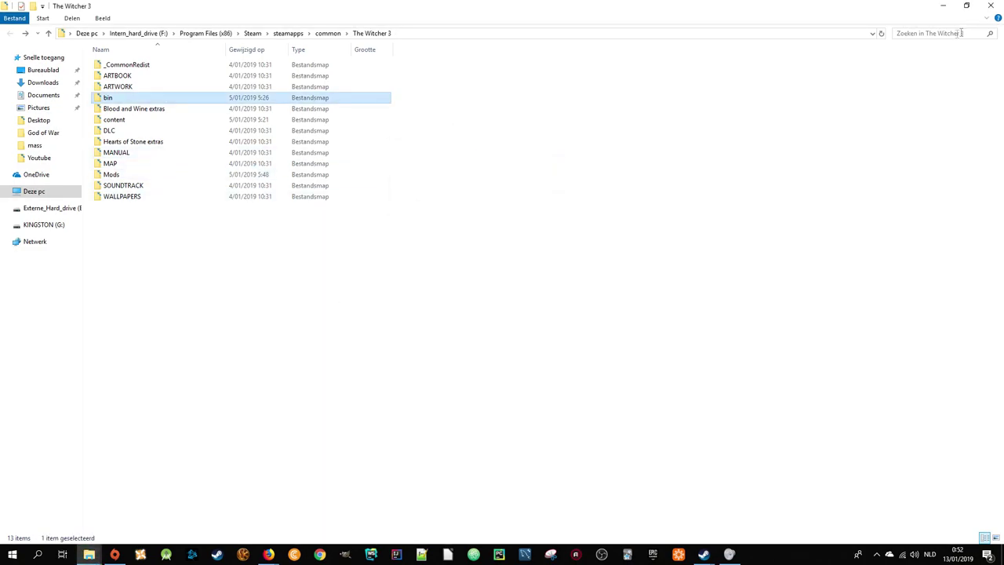
pyautogui.hotkey('alt', 'Tab')
pyautogui.hotkey('alt', 'Tab')
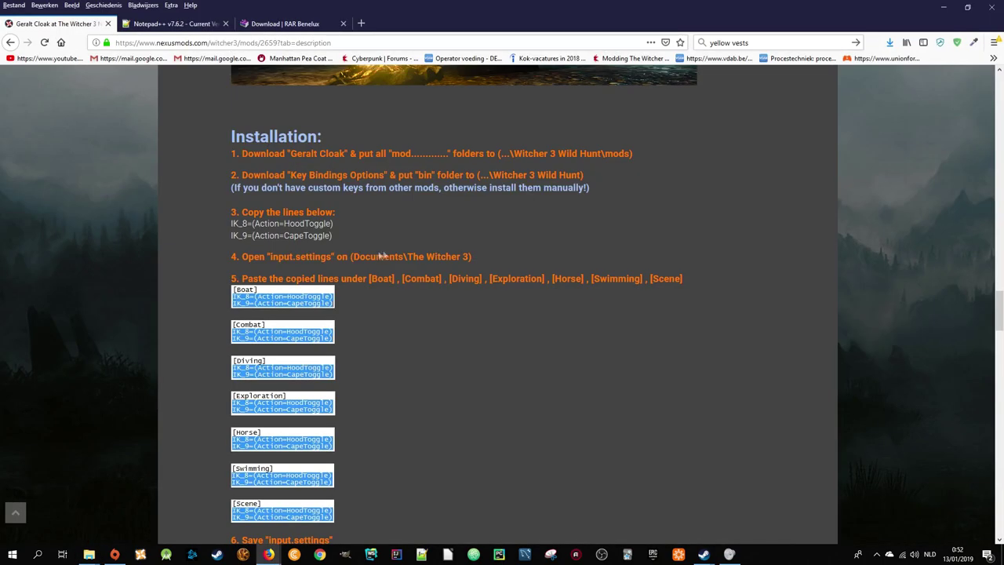
pyautogui.moveTo(228, 228); pyautogui.dragTo(338, 238)
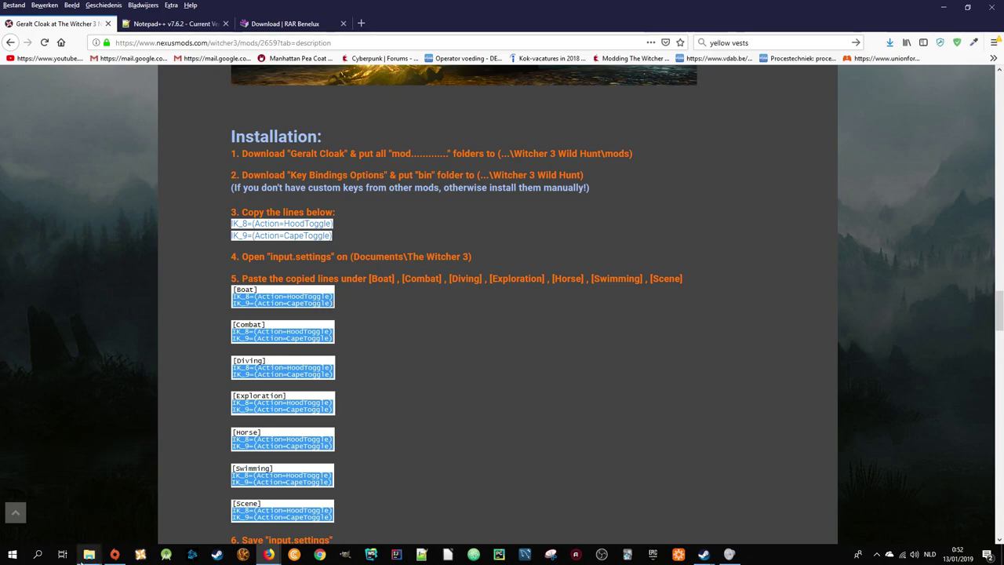
pyautogui.moveTo(89, 555)
pyautogui.click(176, 511)
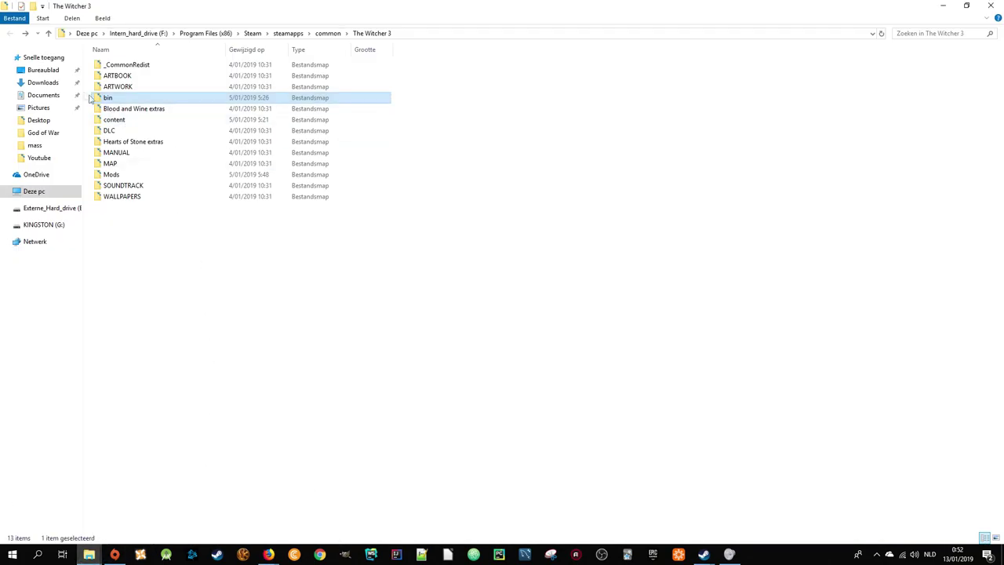
# Step: Open input.settings from Documents\The Witcher 3 with Edit with Notepad++
pyautogui.click(41, 96)
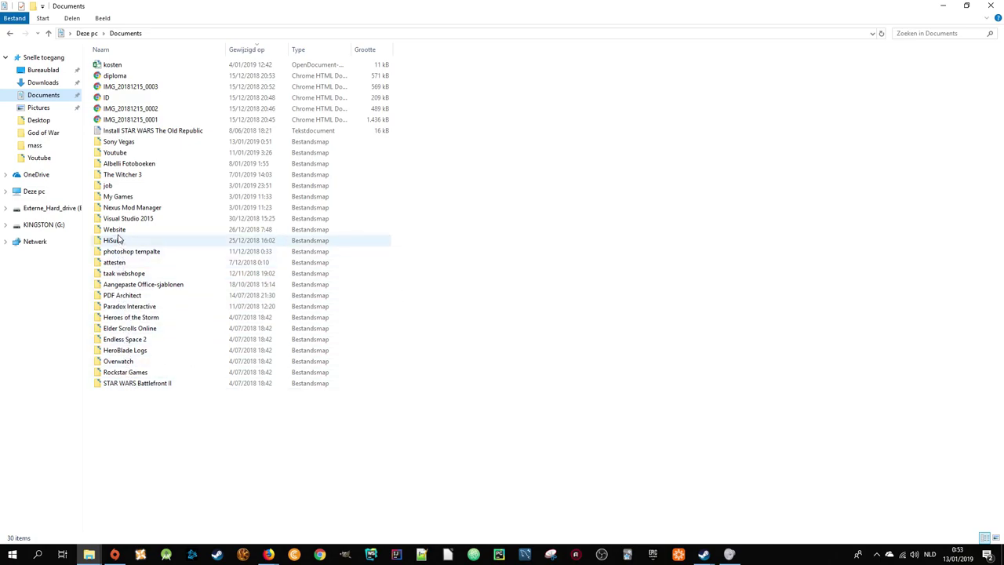
pyautogui.doubleClick(113, 196)
pyautogui.hotkey('alt', 'Left')
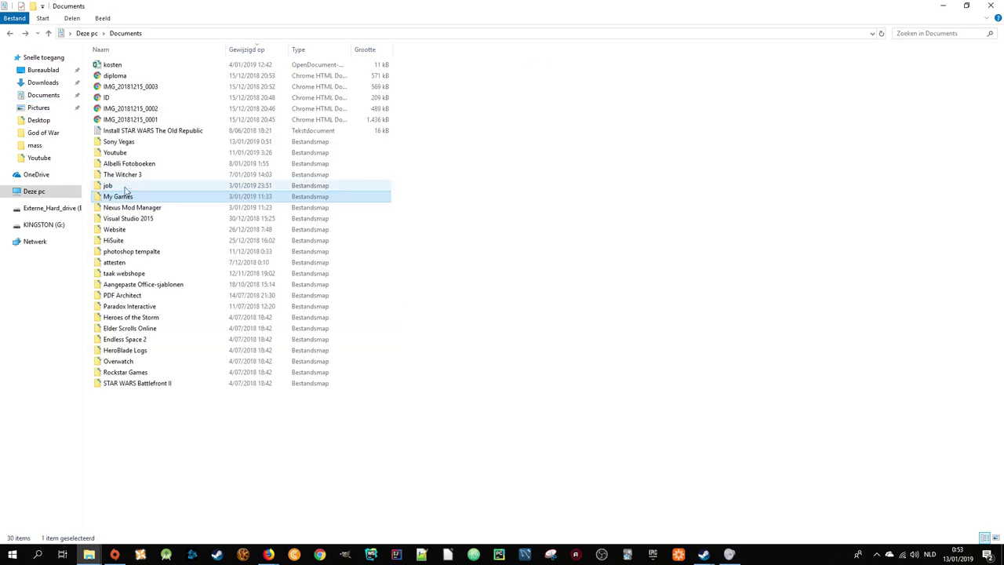
pyautogui.doubleClick(135, 175)
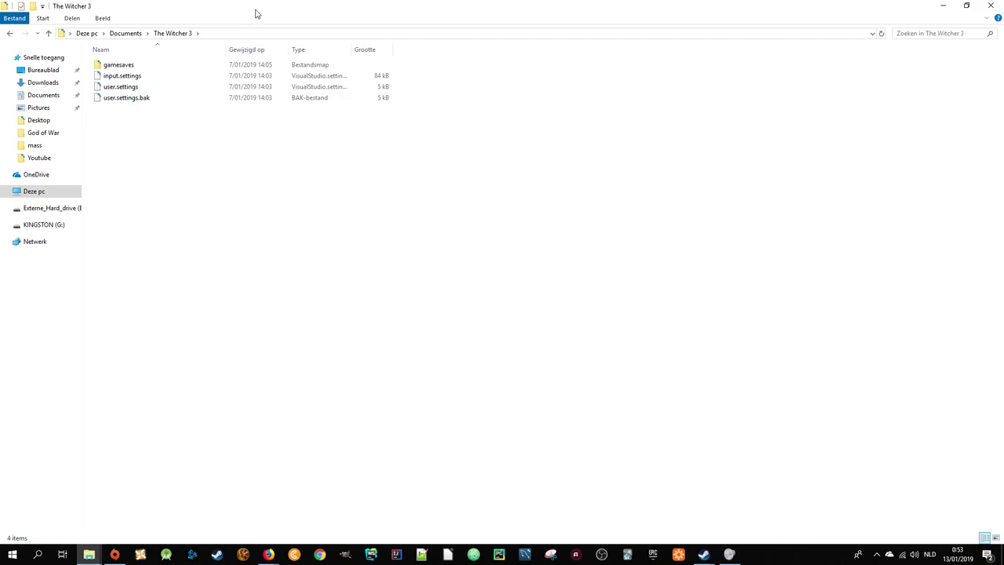
pyautogui.moveTo(255, 13); pyautogui.dragTo(392, 393)
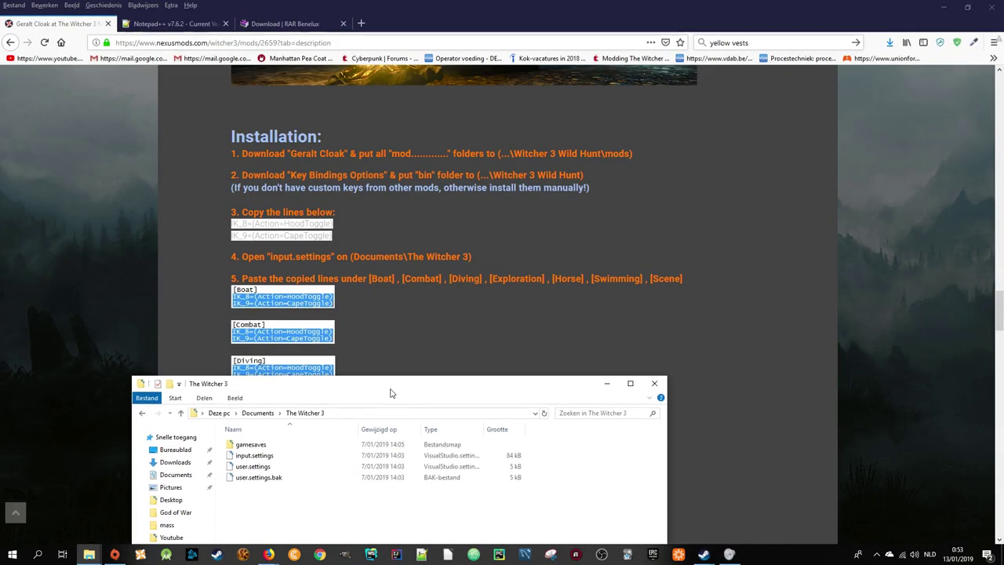
pyautogui.doubleClick(391, 384)
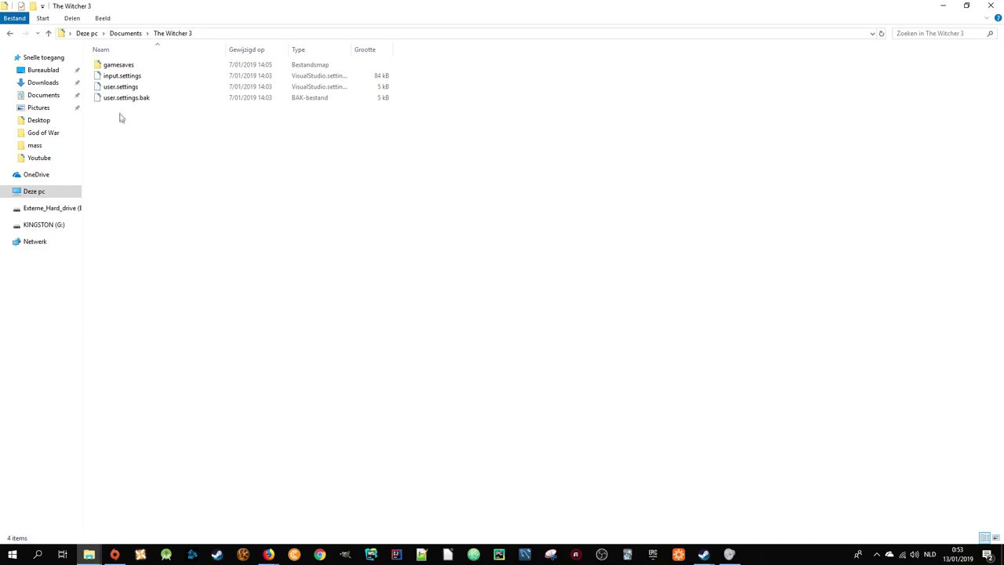
pyautogui.click(118, 78)
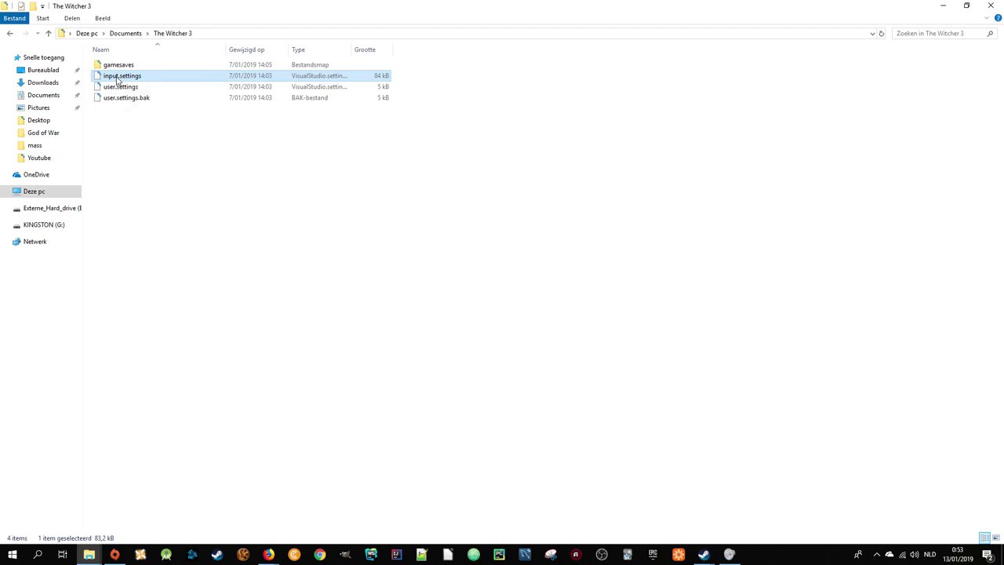
pyautogui.rightClick(118, 79)
pyautogui.click(160, 119)
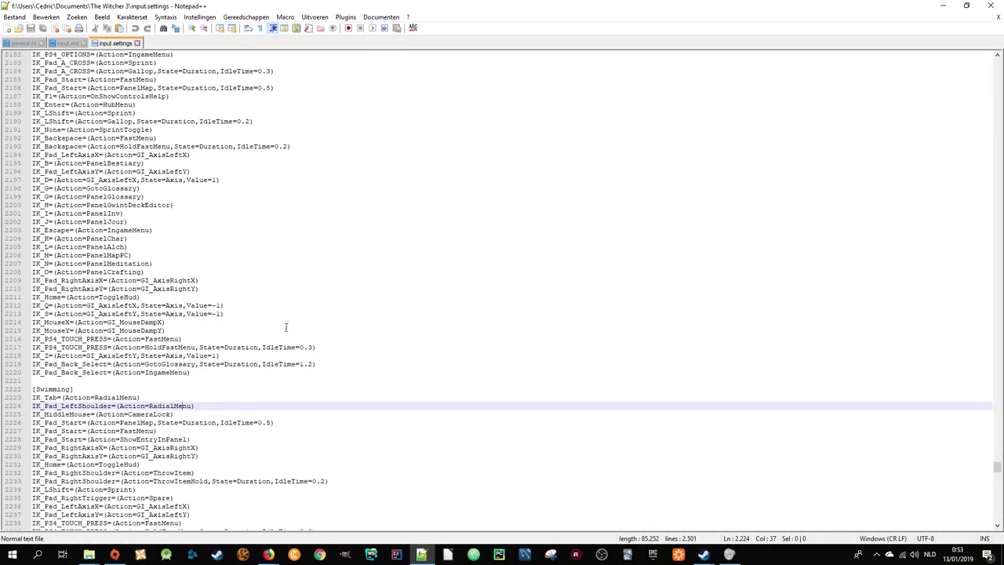
# Step: Review the mod's install guide in Firefox, then minimize the browser
pyautogui.moveTo(268, 554)
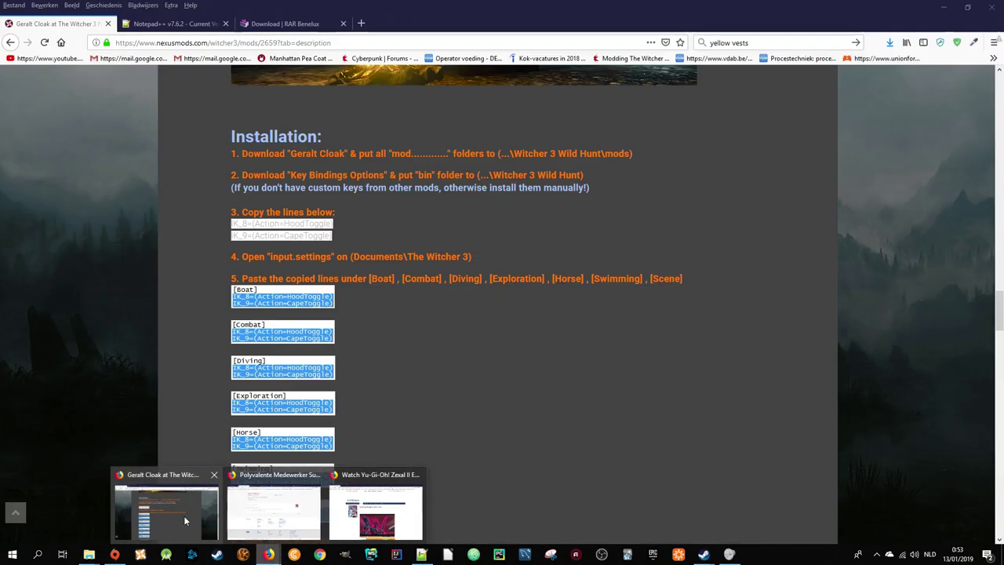
pyautogui.click(184, 515)
pyautogui.scroll(-1, 394, 298)
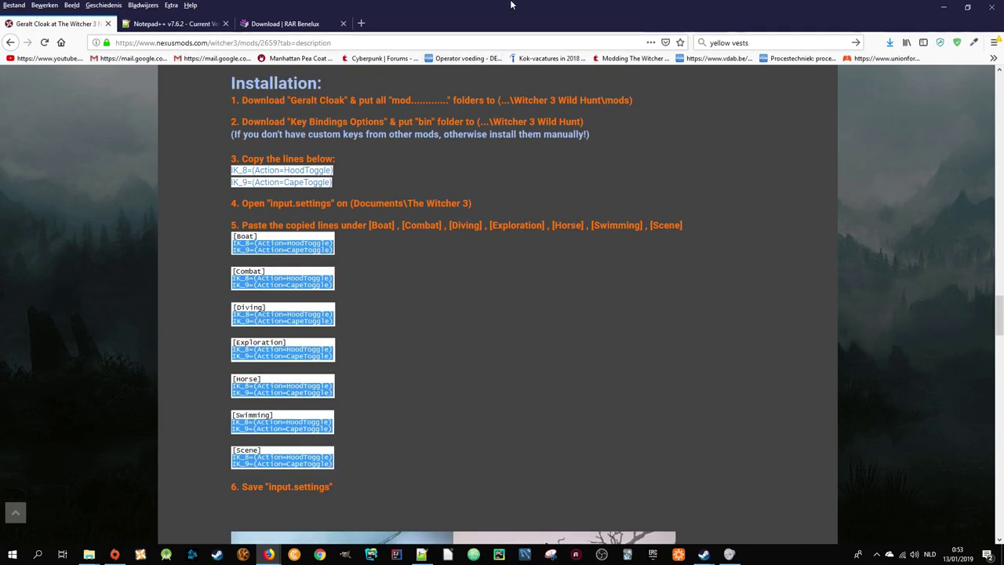
pyautogui.doubleClick(488, 9)
pyautogui.press('super+Down')
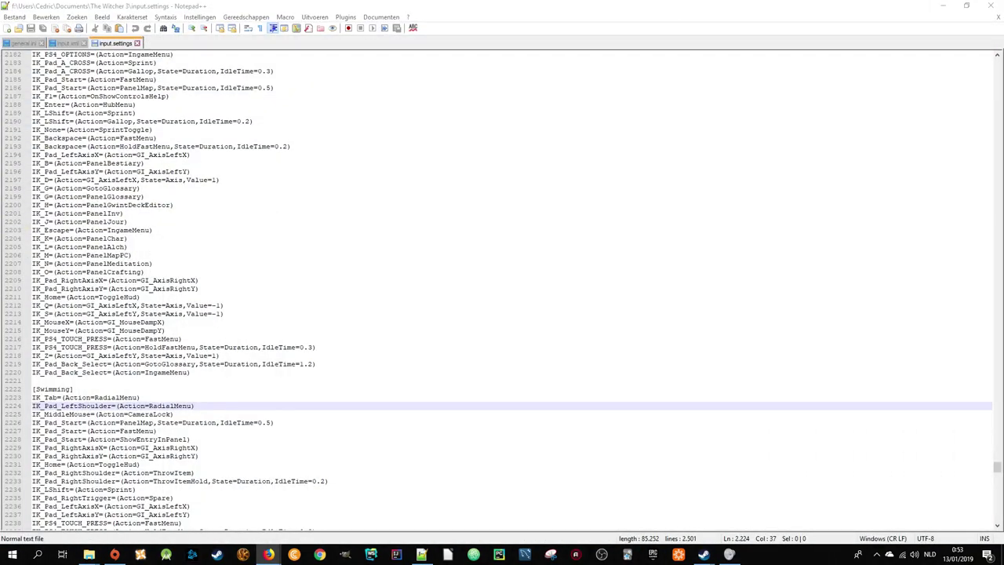
# Step: Scroll input.settings to the end of the [Boat] section, just above [BoatPassenger]
pyautogui.scroll(20, 209, 372)
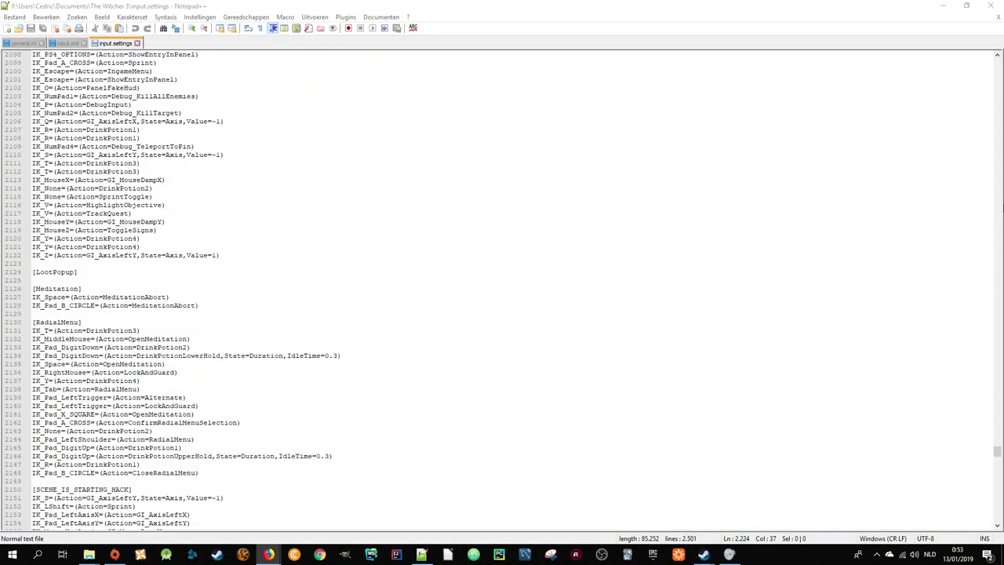
pyautogui.moveTo(997, 450); pyautogui.dragTo(990, 61)
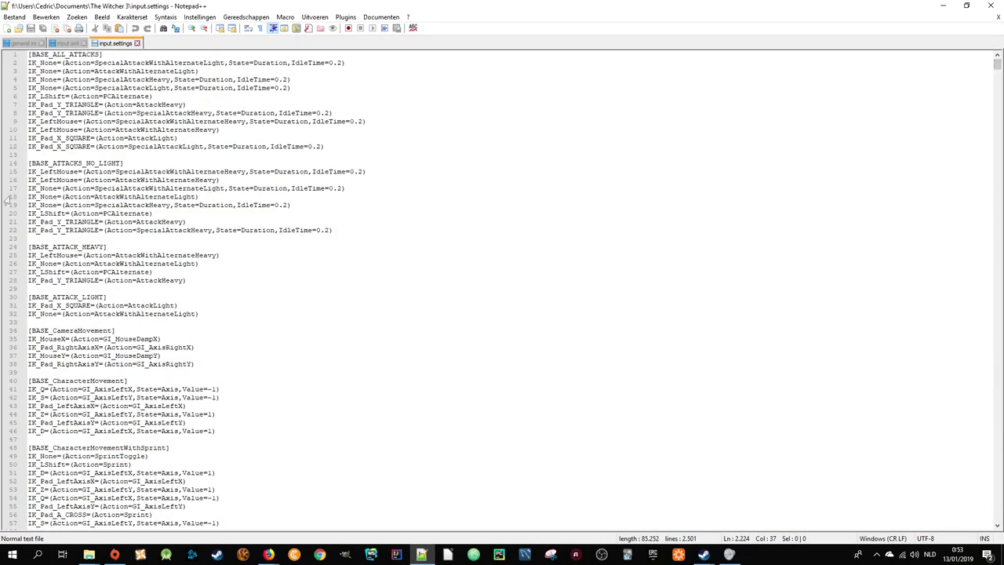
pyautogui.scroll(-20, 132, 335)
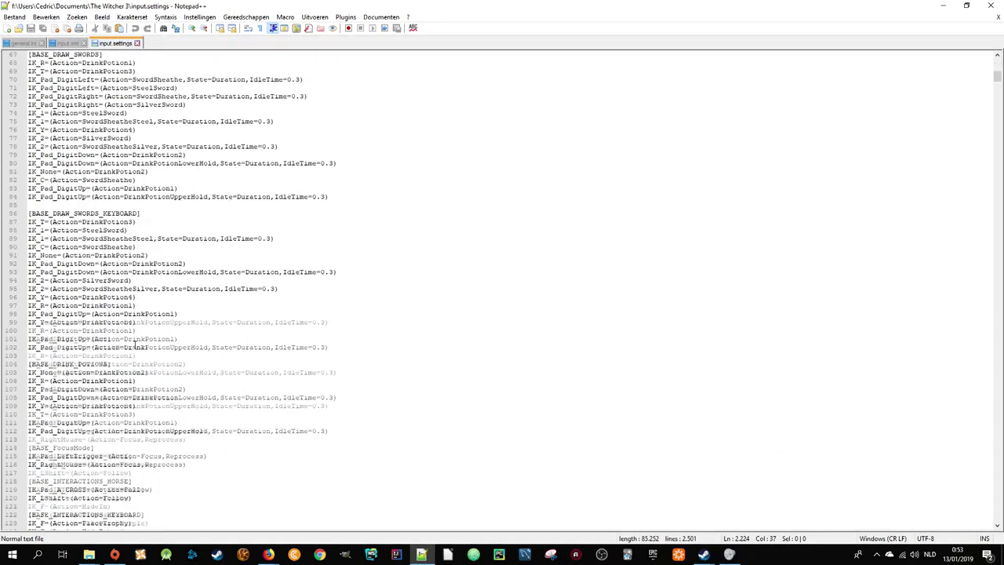
pyautogui.scroll(-2, 136, 345)
pyautogui.scroll(-20, 200, 424)
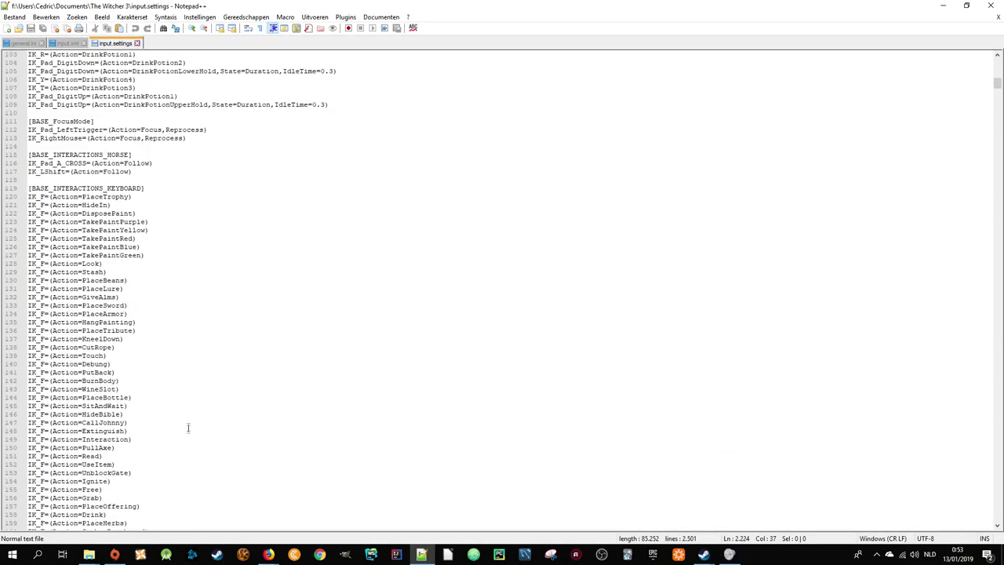
pyautogui.scroll(-20, 190, 422)
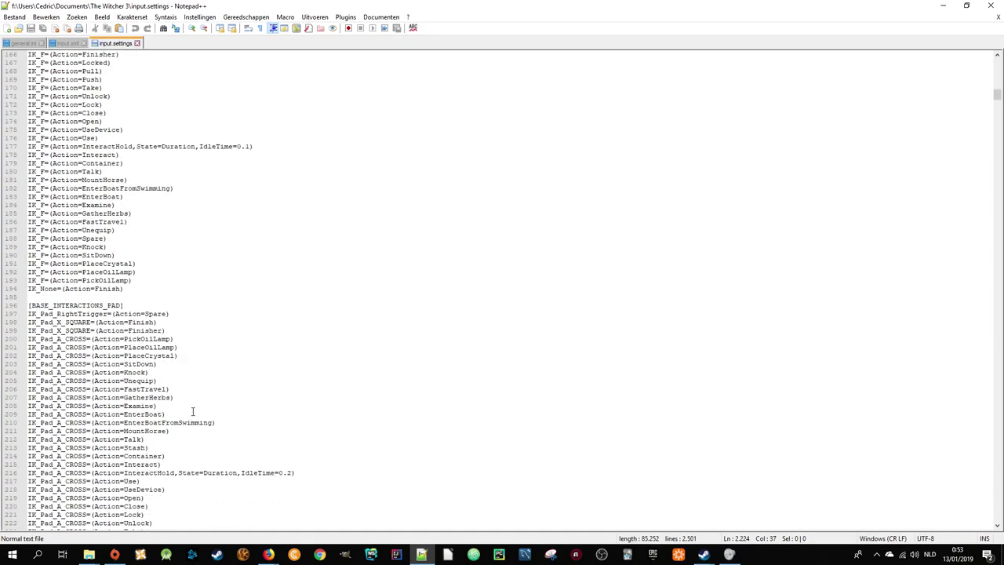
pyautogui.scroll(-20, 164, 376)
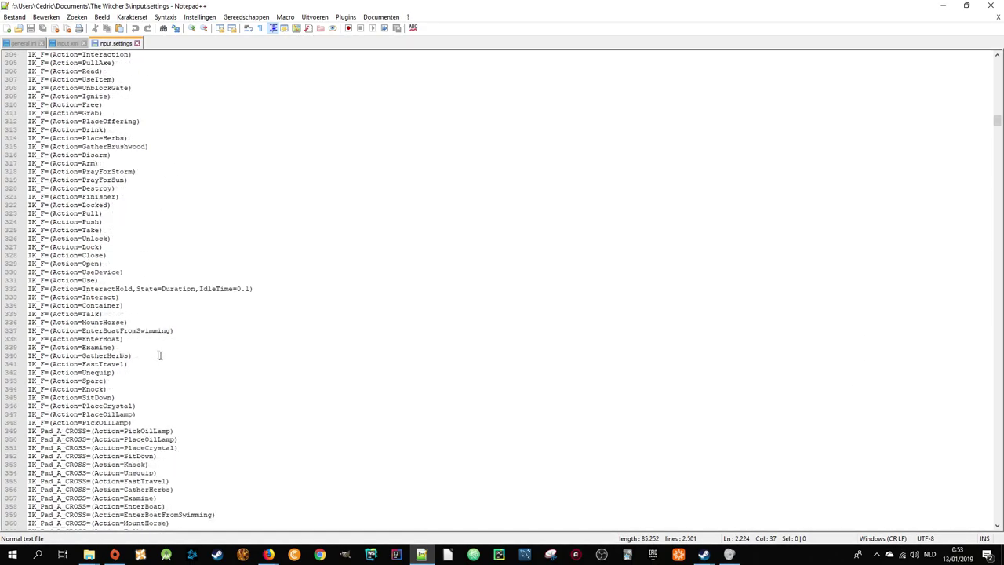
pyautogui.scroll(1, 168, 384)
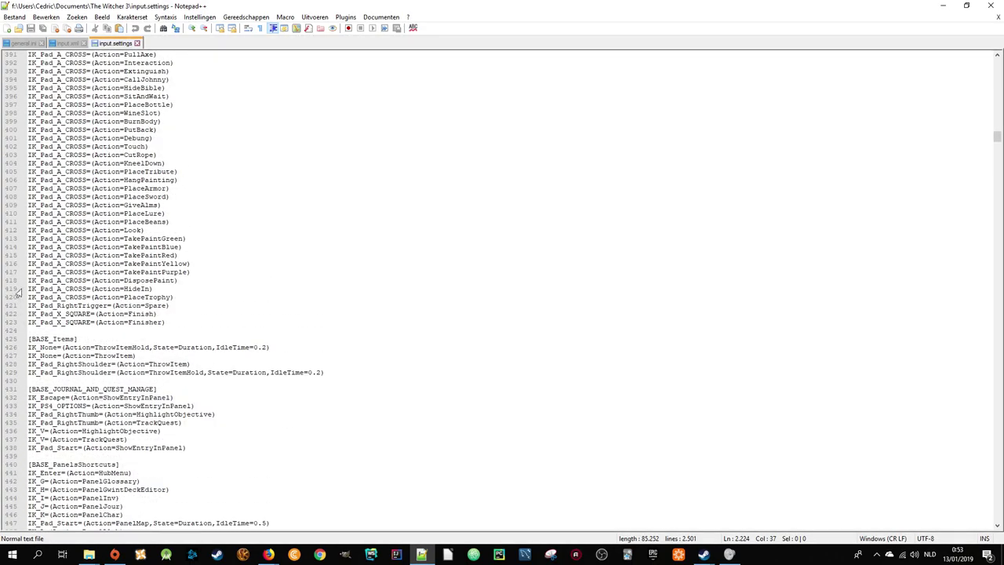
pyautogui.scroll(-20, 87, 386)
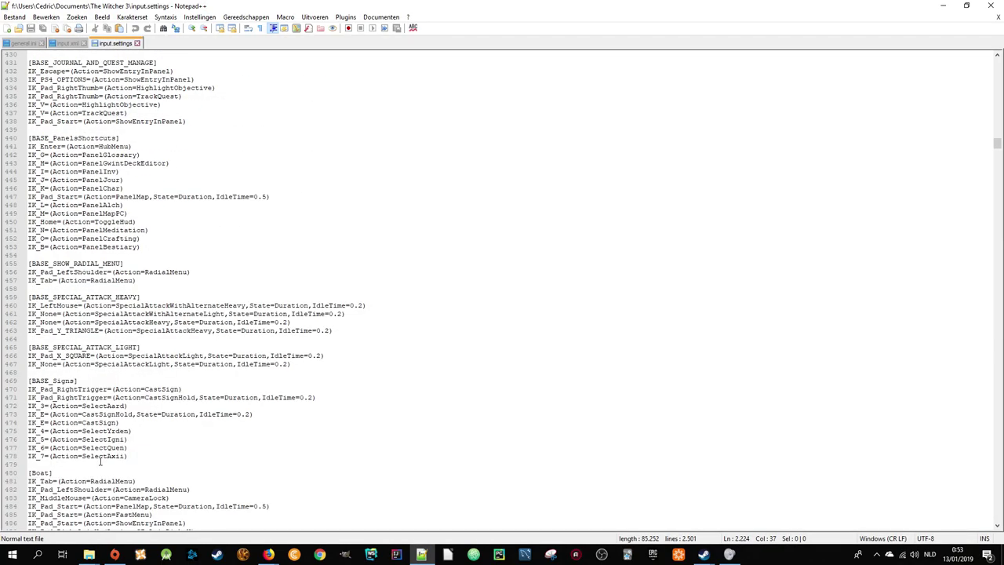
pyautogui.scroll(6, 103, 443)
pyautogui.click(47, 240)
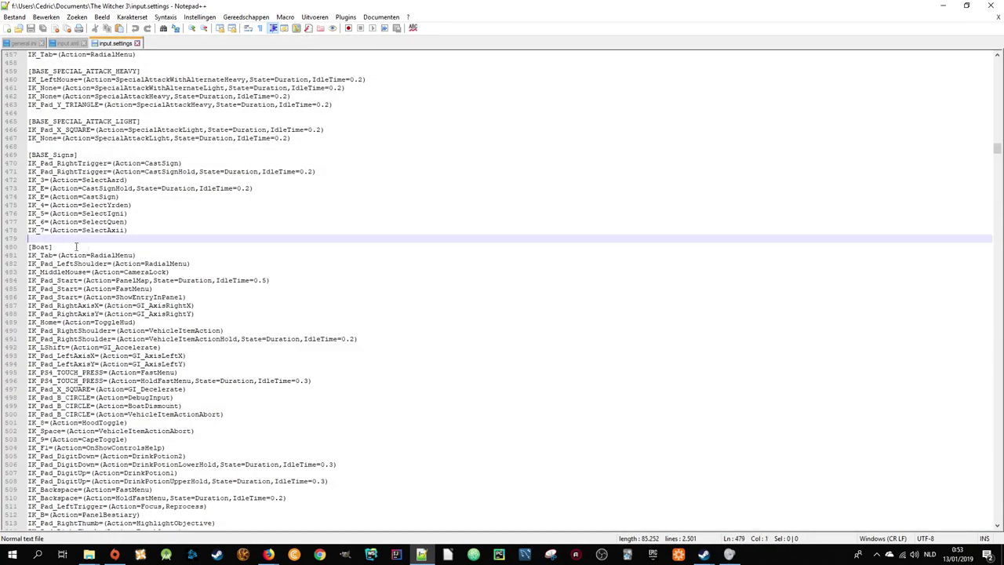
pyautogui.scroll(-8, 134, 281)
pyautogui.scroll(6, 135, 281)
pyautogui.scroll(-1, 135, 281)
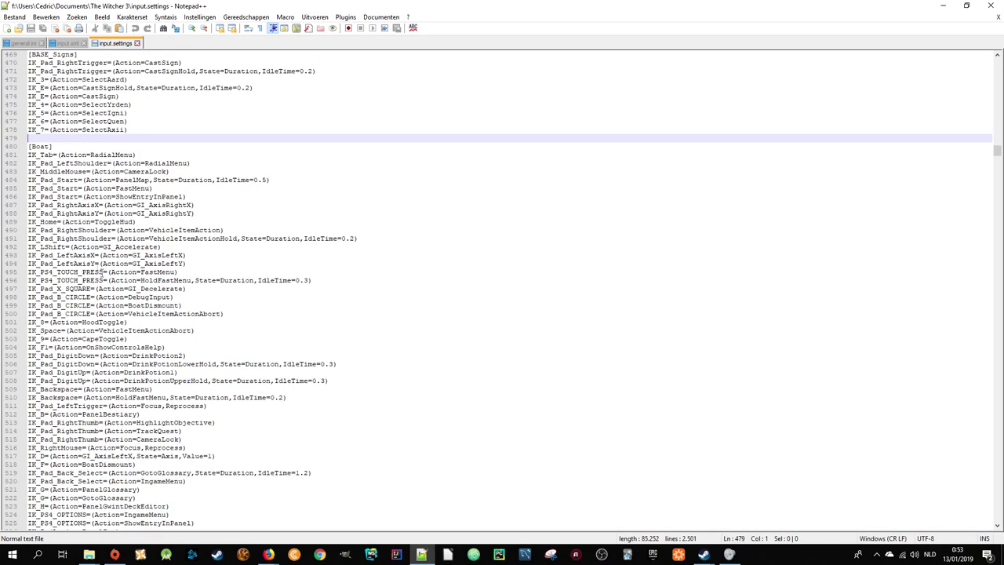
pyautogui.scroll(-16, 178, 304)
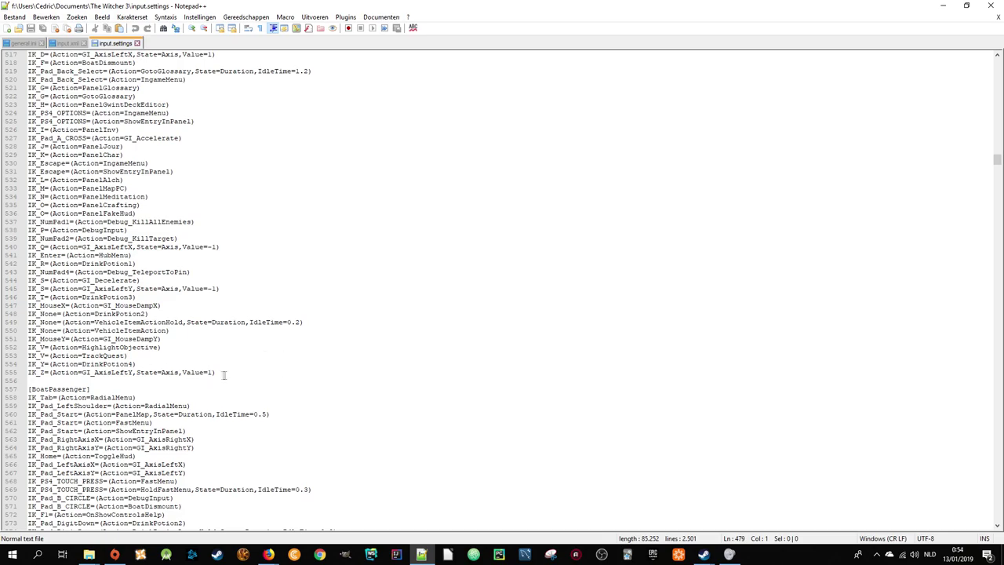
# Step: Paste the IK_8=HoodToggle and IK_9=CapeToggle lines at the end of [Boat] and [Combat]
pyautogui.click(225, 374)
pyautogui.press('Return')
pyautogui.write('IK_8=(Action=HoodToggle) IK_9=(Action=CapeToggle)')
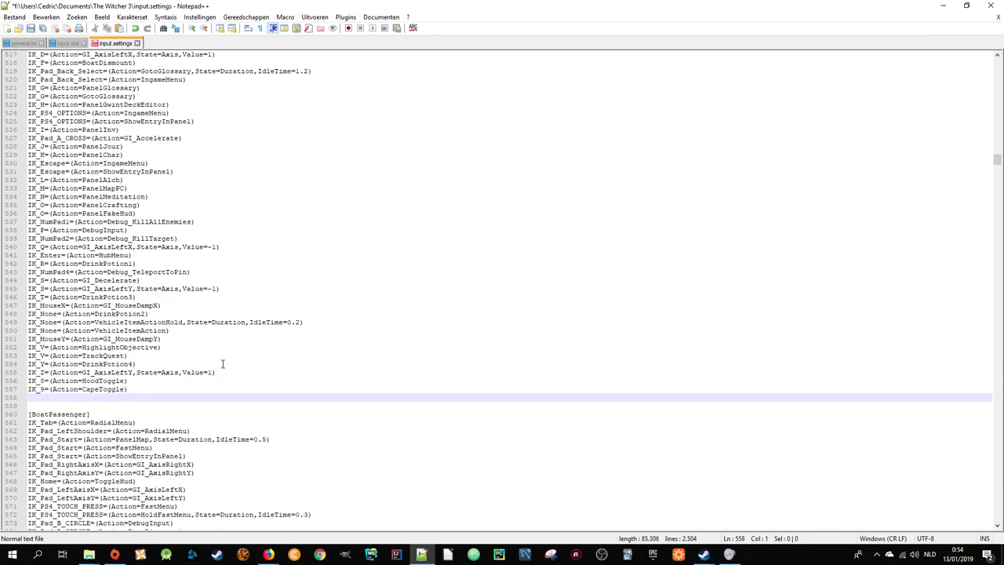
pyautogui.scroll(16, 89, 384)
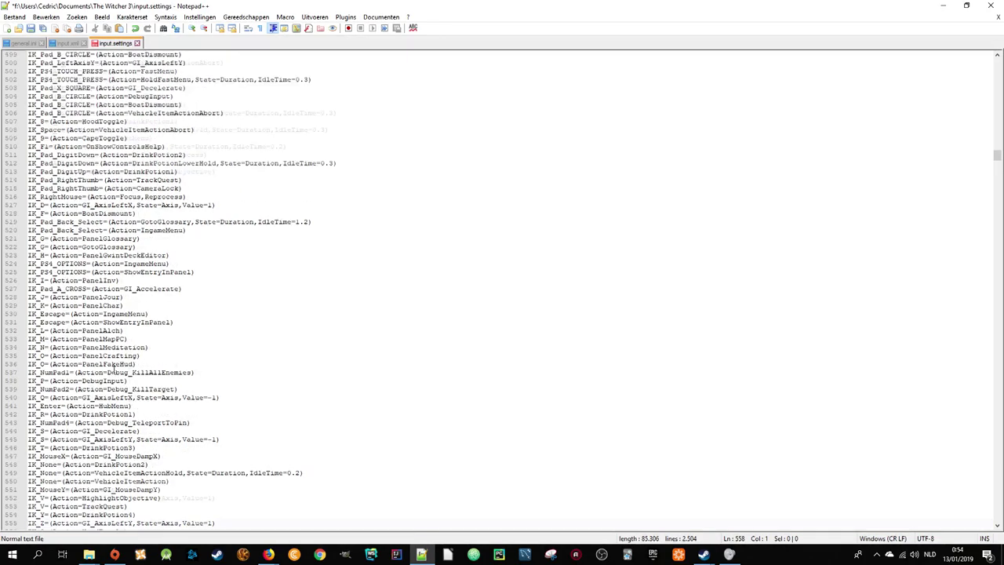
pyautogui.scroll(-13, 228, 285)
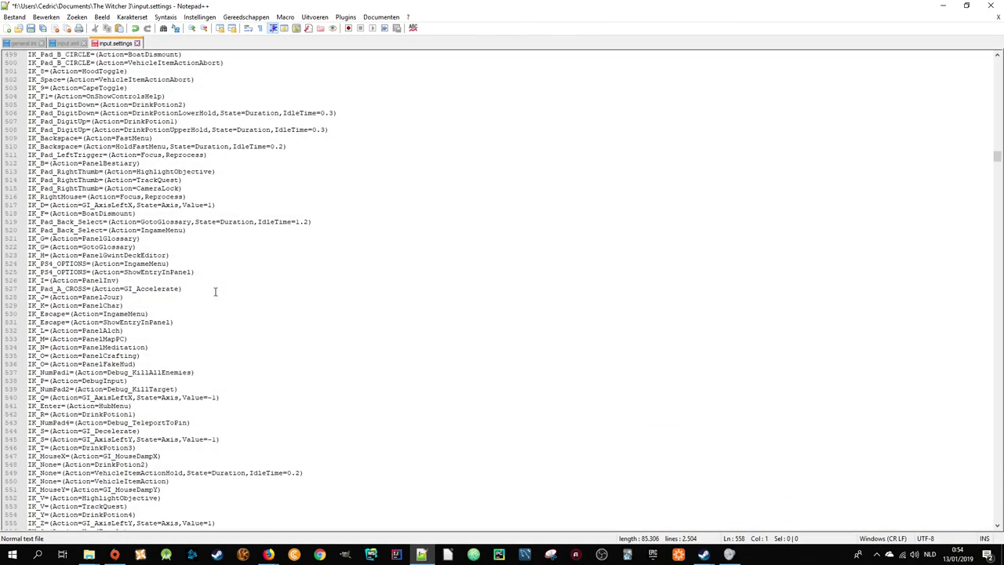
pyautogui.scroll(-20, 124, 413)
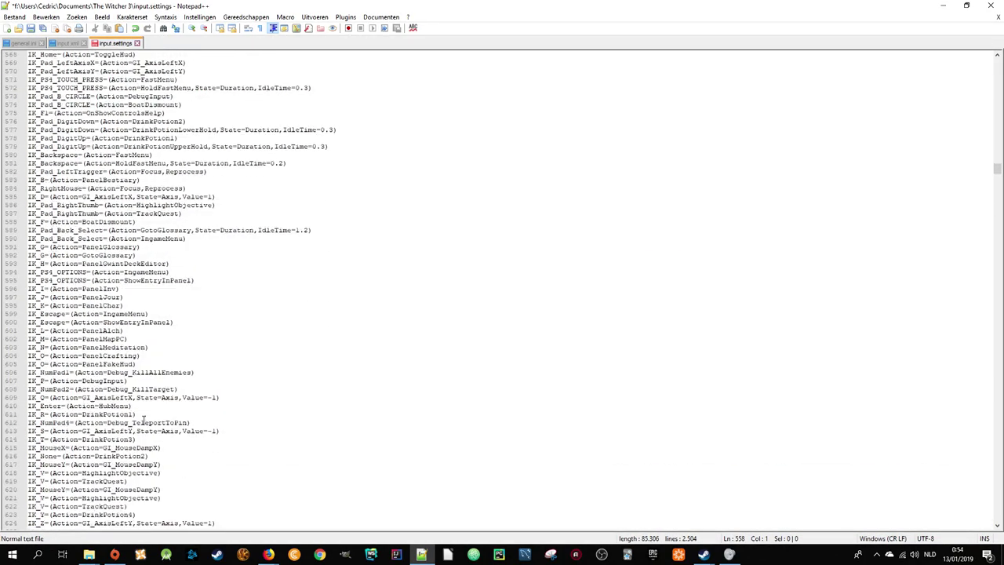
pyautogui.scroll(-12, 166, 397)
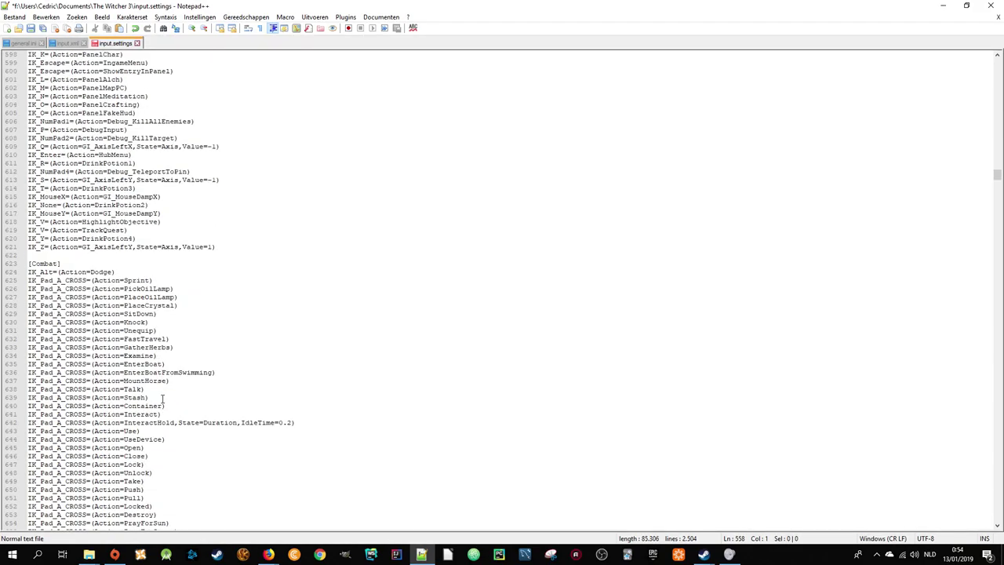
pyautogui.scroll(-20, 42, 125)
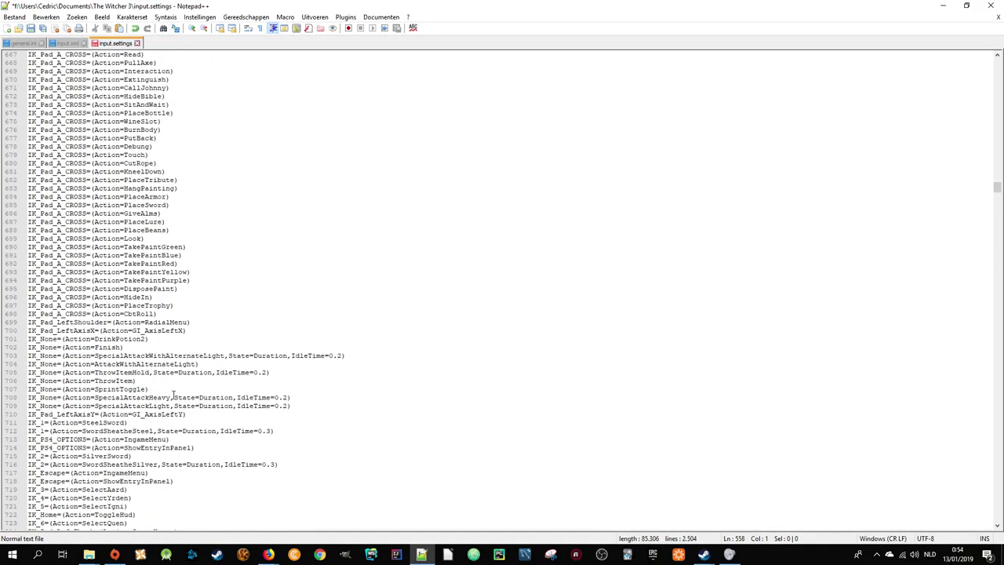
pyautogui.scroll(-20, 168, 407)
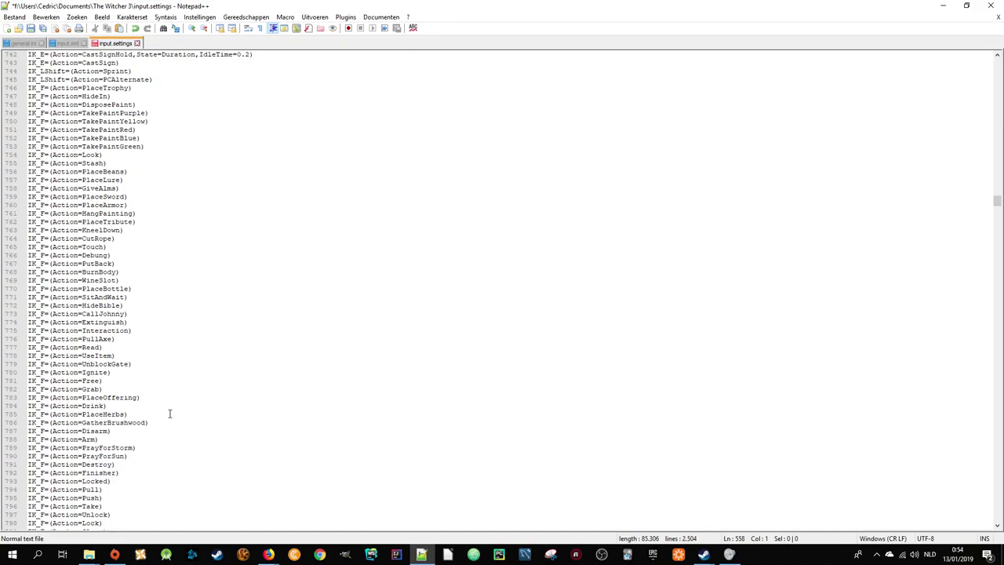
pyautogui.scroll(-20, 170, 413)
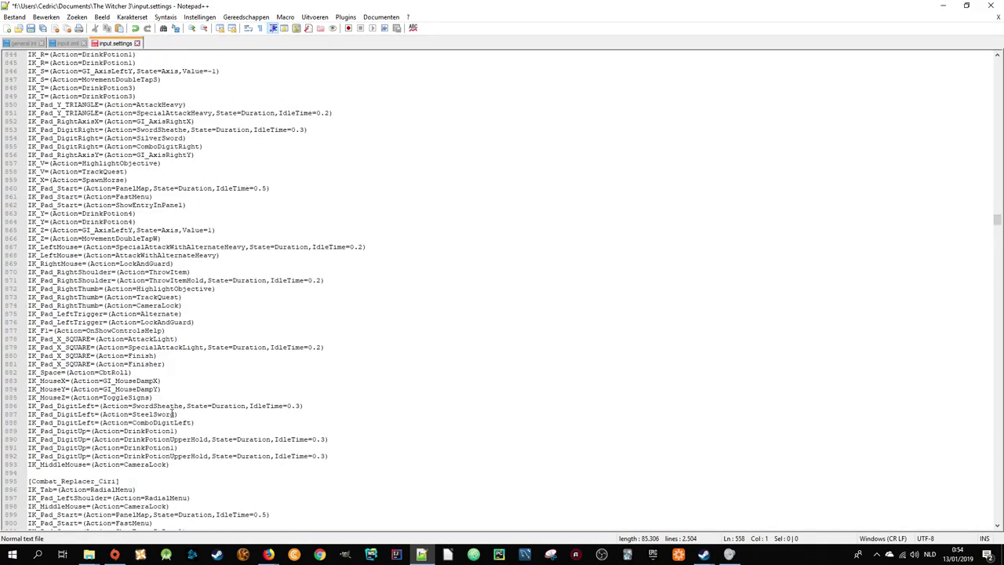
pyautogui.click(179, 390)
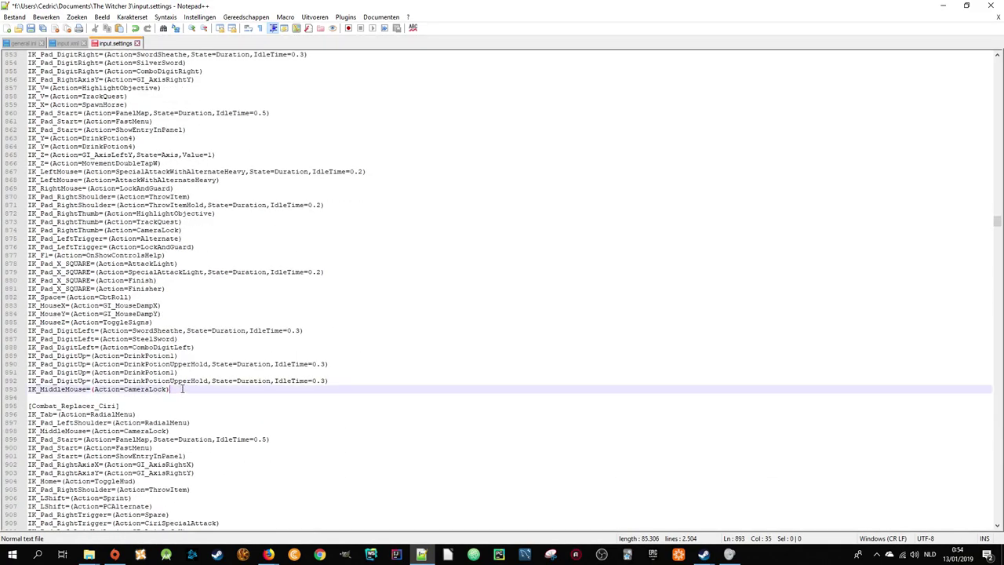
pyautogui.press('Return')
pyautogui.write('IK_8=(Action=HoodToggle) IK_9=(Action=CapeToggle)')
# Step: Add the HoodToggle and CapeToggle bindings after the last binding of the next section
pyautogui.scroll(-12, 172, 380)
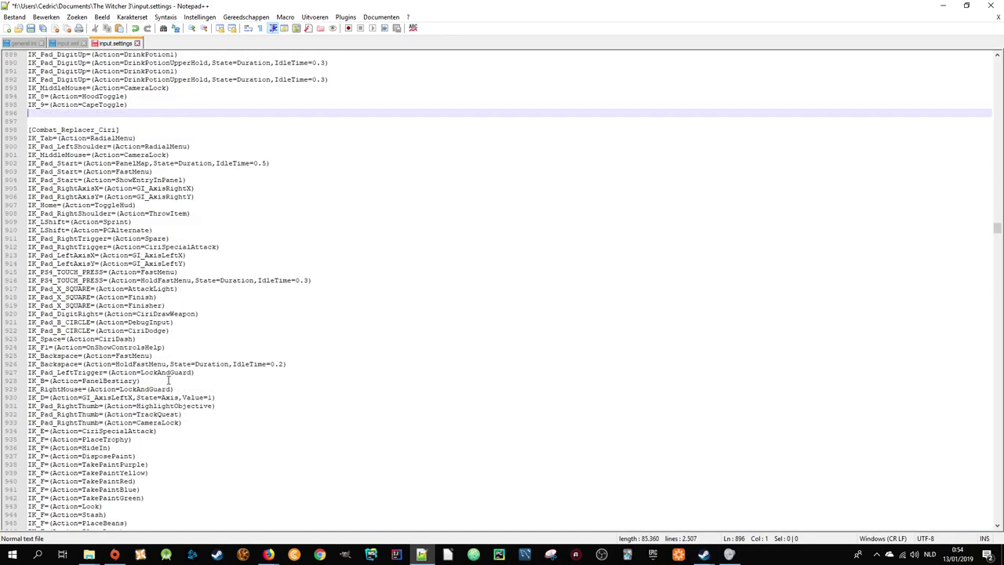
pyautogui.scroll(-20, 211, 349)
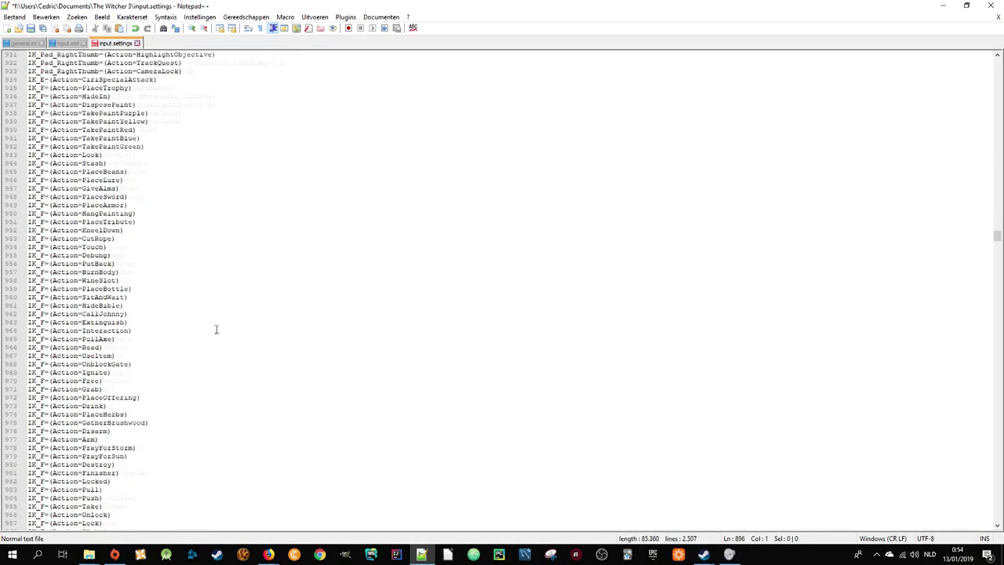
pyautogui.scroll(-20, 228, 337)
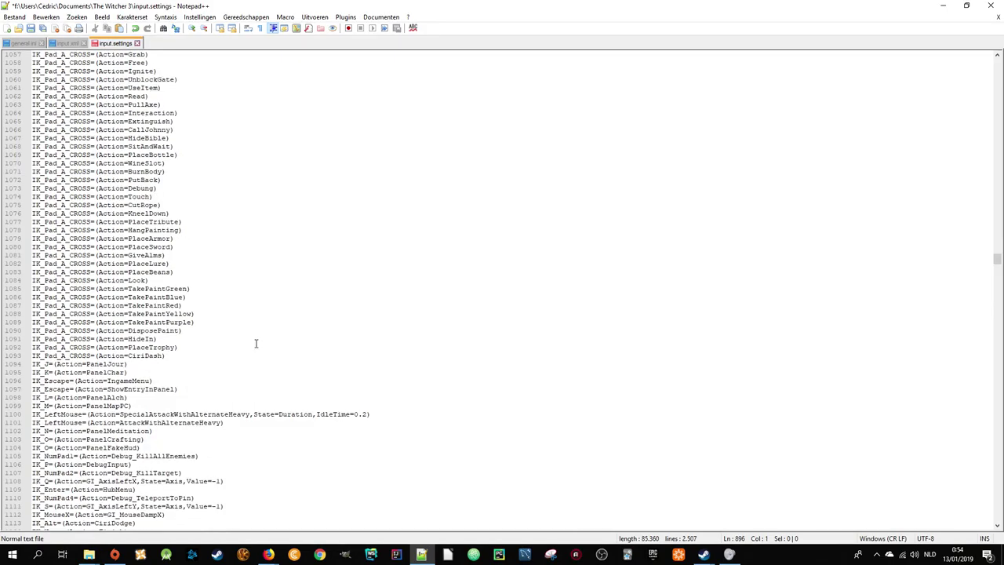
pyautogui.scroll(-20, 258, 342)
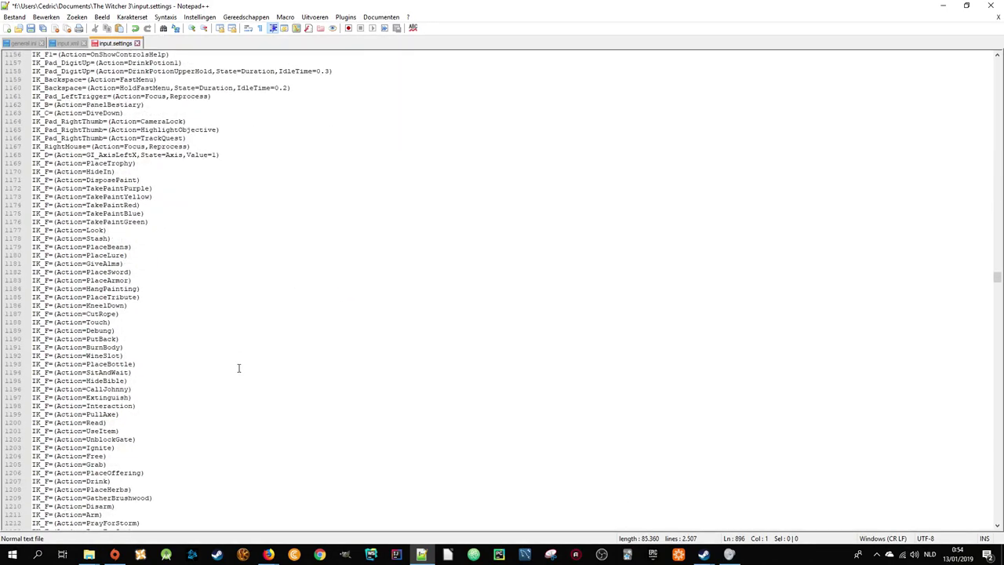
pyautogui.scroll(-20, 251, 377)
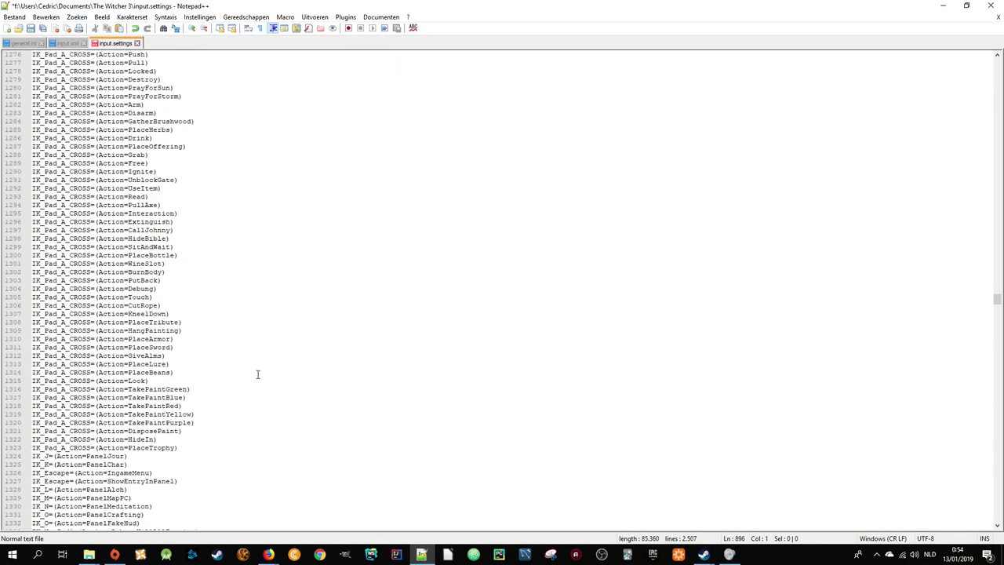
pyautogui.scroll(-7, 258, 375)
pyautogui.click(236, 364)
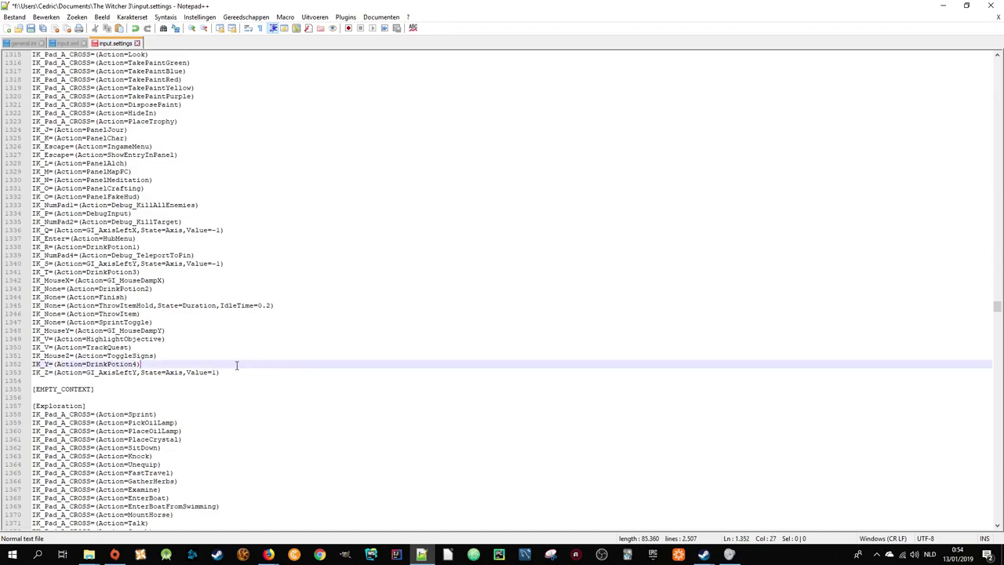
pyautogui.click(266, 375)
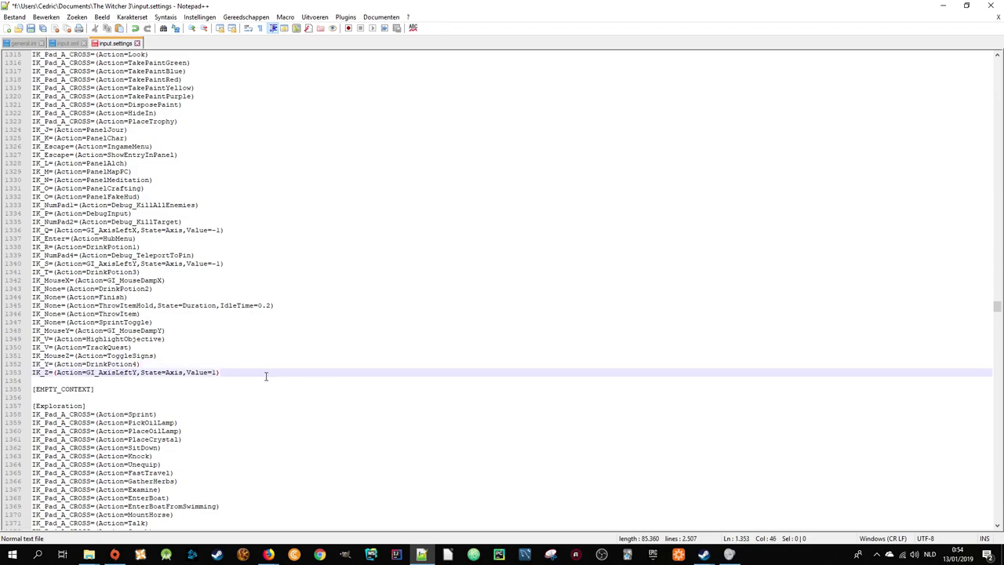
pyautogui.press('Return')
pyautogui.write('IK_8=(Action=HoodToggle) IK_9=(Action=CapeToggle)')
# Step: Paste the IK_8/IK_9 toggle bindings at the end of the Exploration section
pyautogui.scroll(-11, 280, 381)
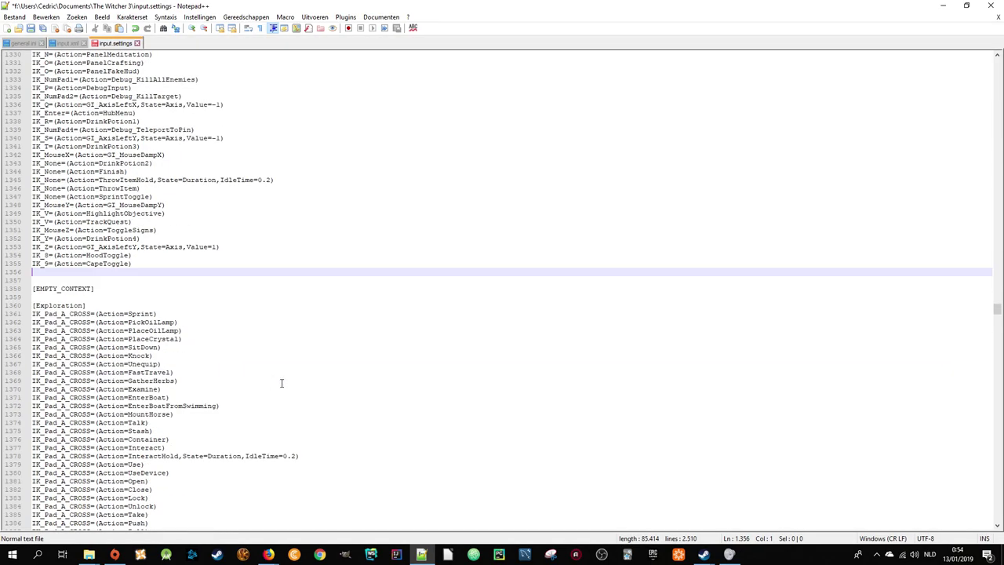
pyautogui.scroll(-5, 283, 384)
pyautogui.scroll(5, 254, 354)
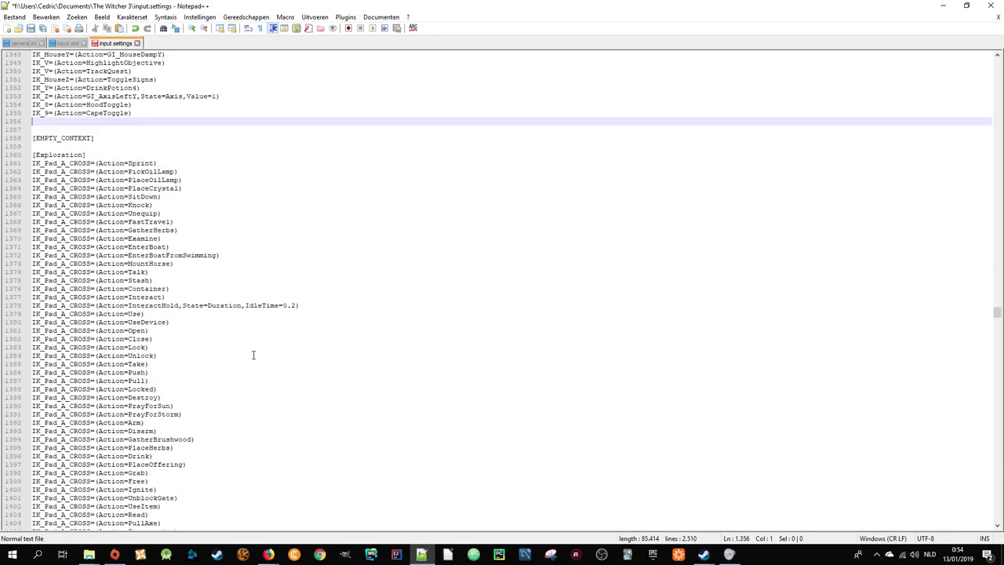
pyautogui.scroll(-5, 246, 327)
pyautogui.scroll(-20, 218, 346)
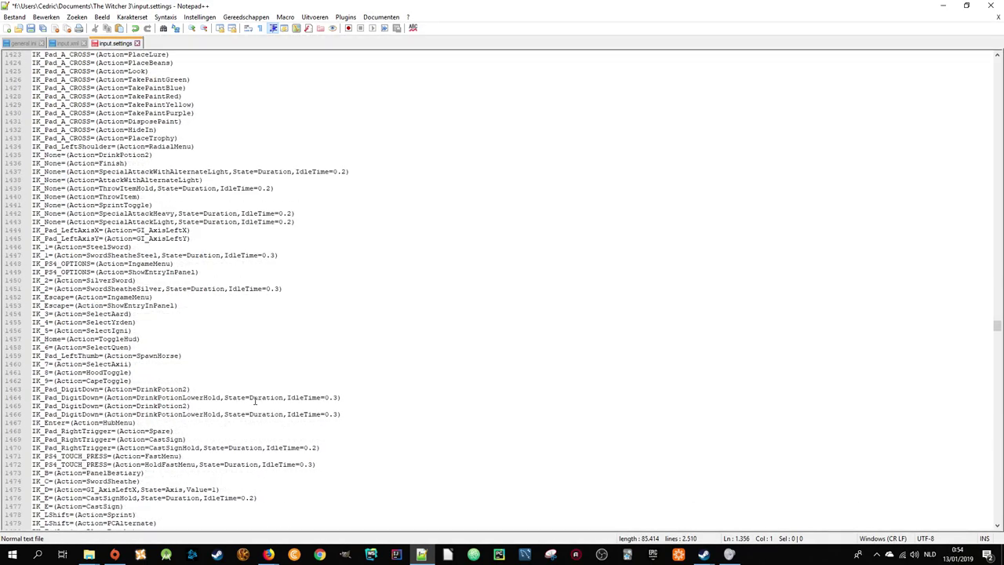
pyautogui.scroll(-19, 261, 430)
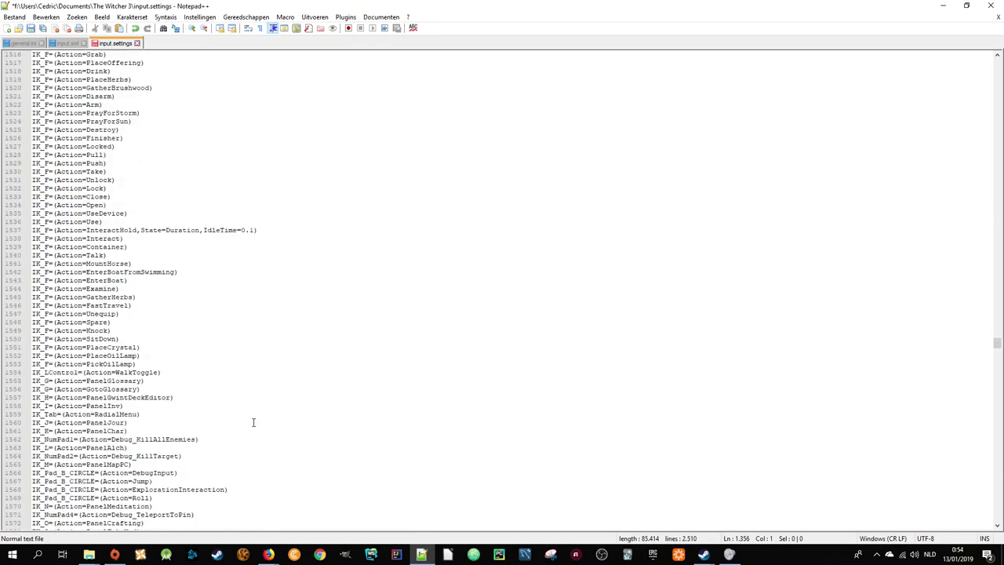
pyautogui.scroll(4, 274, 430)
pyautogui.scroll(-20, 283, 431)
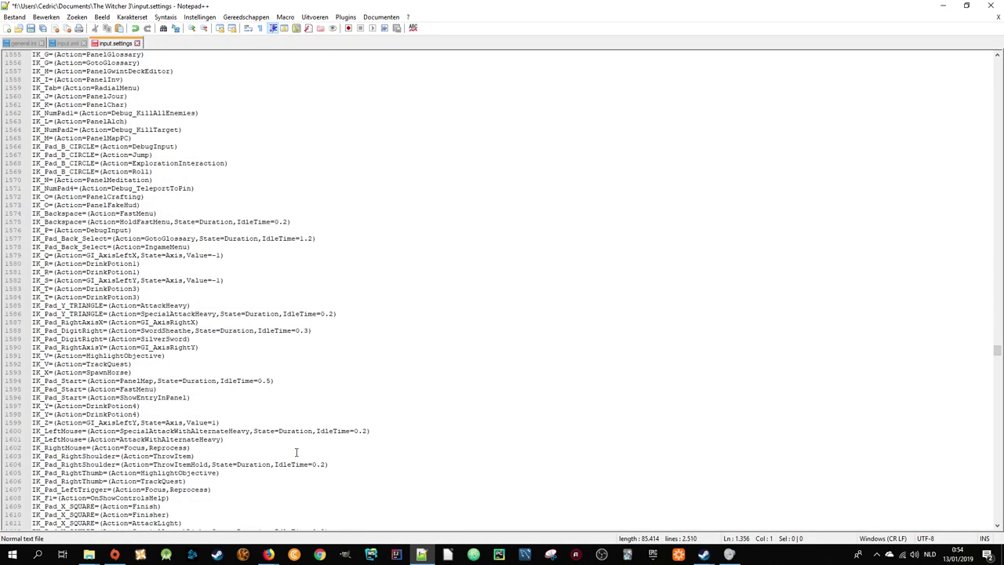
pyautogui.click(184, 471)
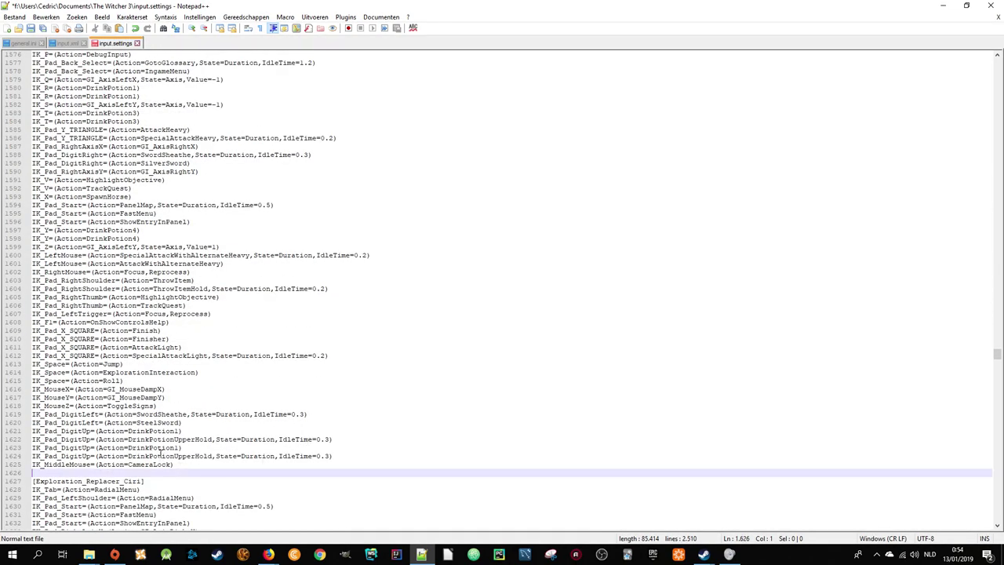
pyautogui.write('IK_8=(Action=HoodToggle) IK_9=(Action=CapeToggle)')
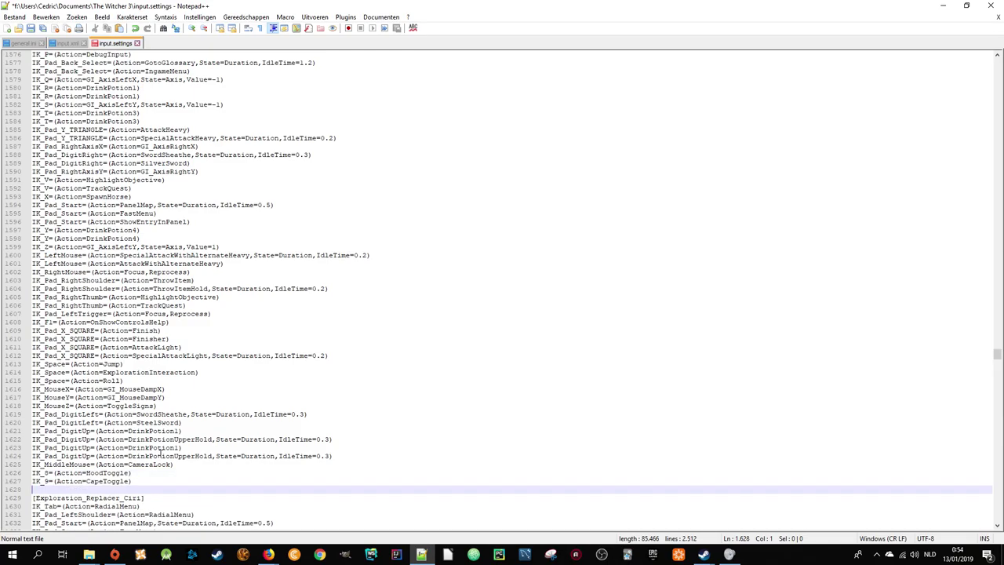
# Step: Paste the IK_8/IK_9 toggle bindings below the last Horse binding
pyautogui.scroll(-6, 248, 369)
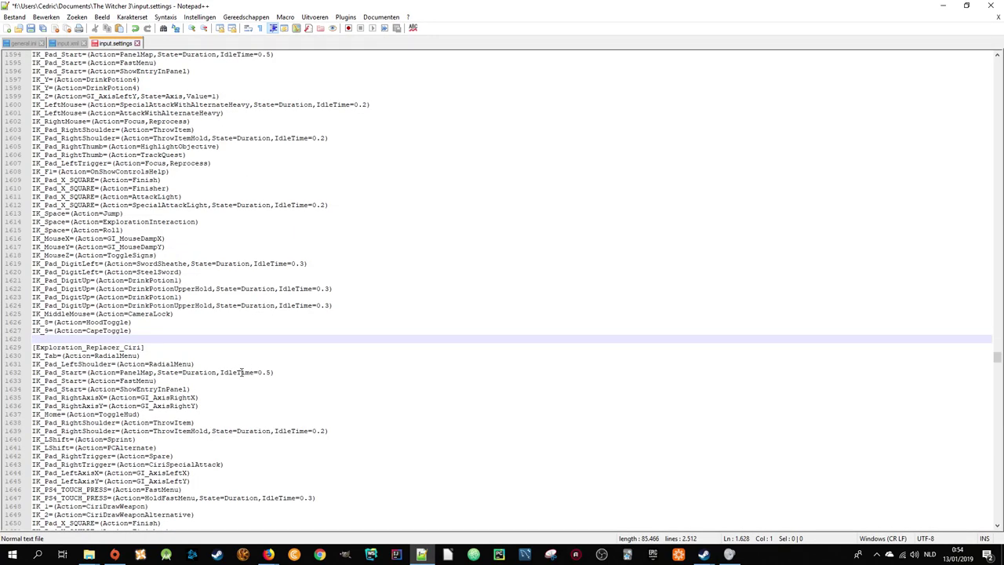
pyautogui.scroll(-19, 241, 372)
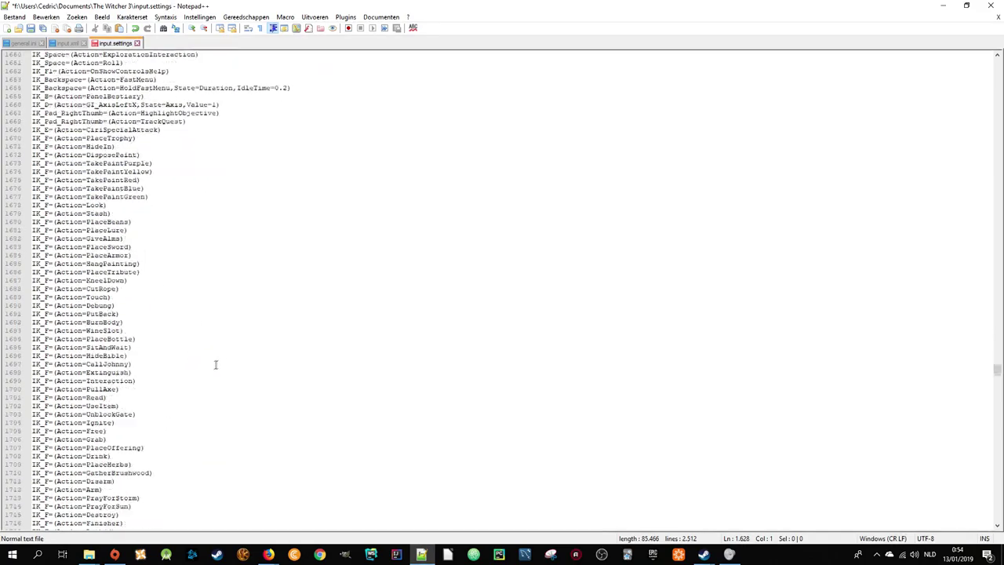
pyautogui.scroll(-20, 216, 364)
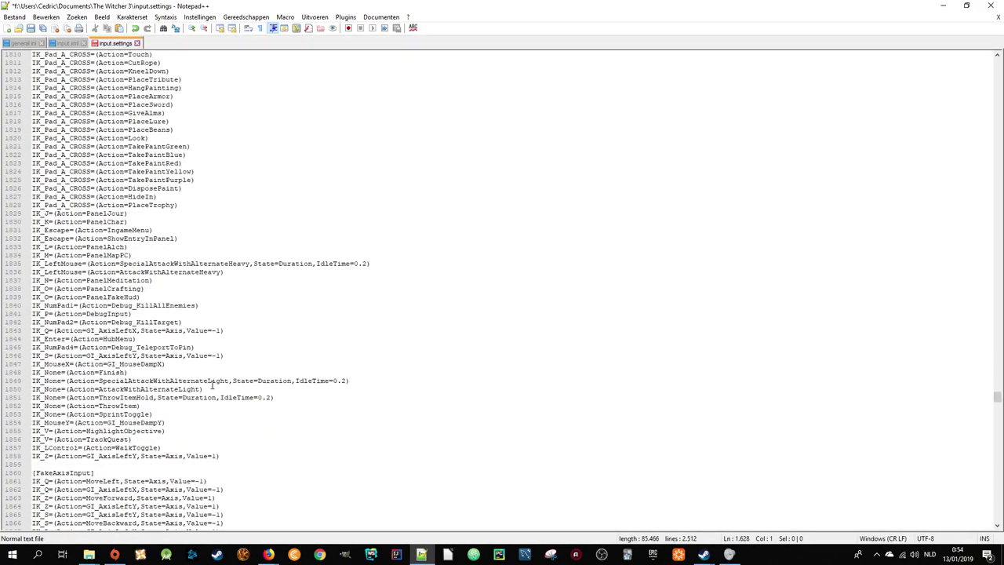
pyautogui.scroll(-8, 212, 385)
pyautogui.scroll(-1, 212, 384)
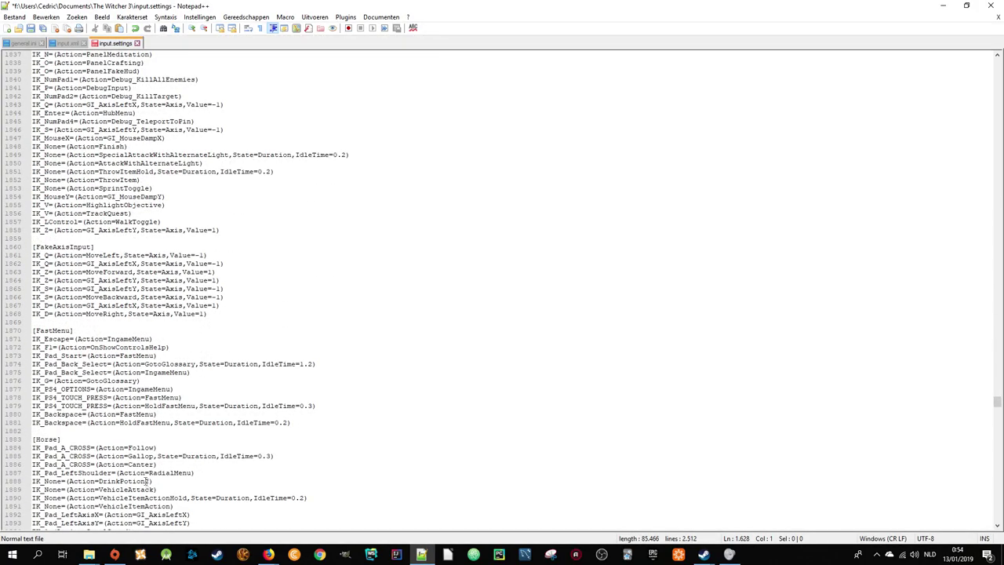
pyautogui.scroll(-5, 73, 452)
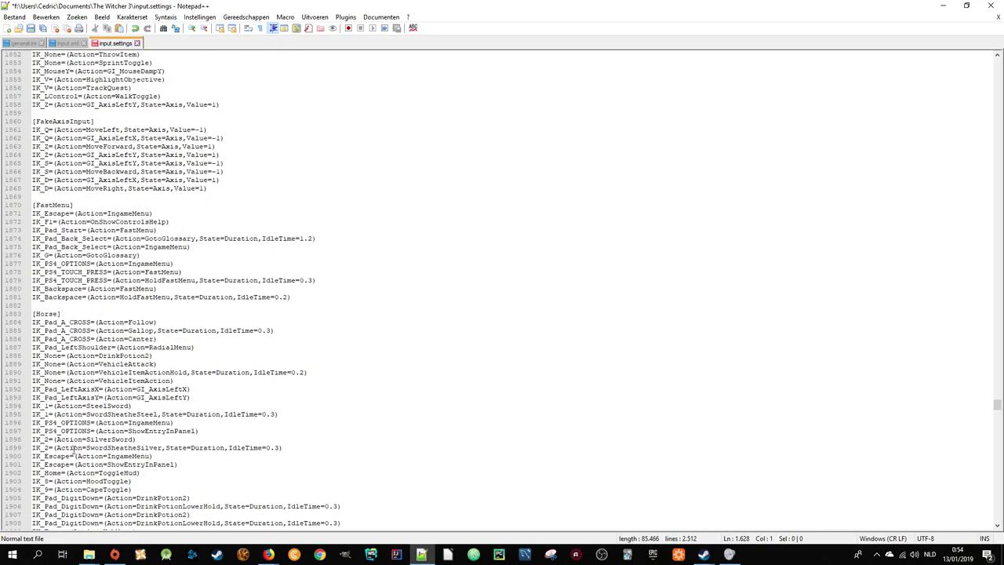
pyautogui.click(46, 315)
pyautogui.scroll(-20, 204, 434)
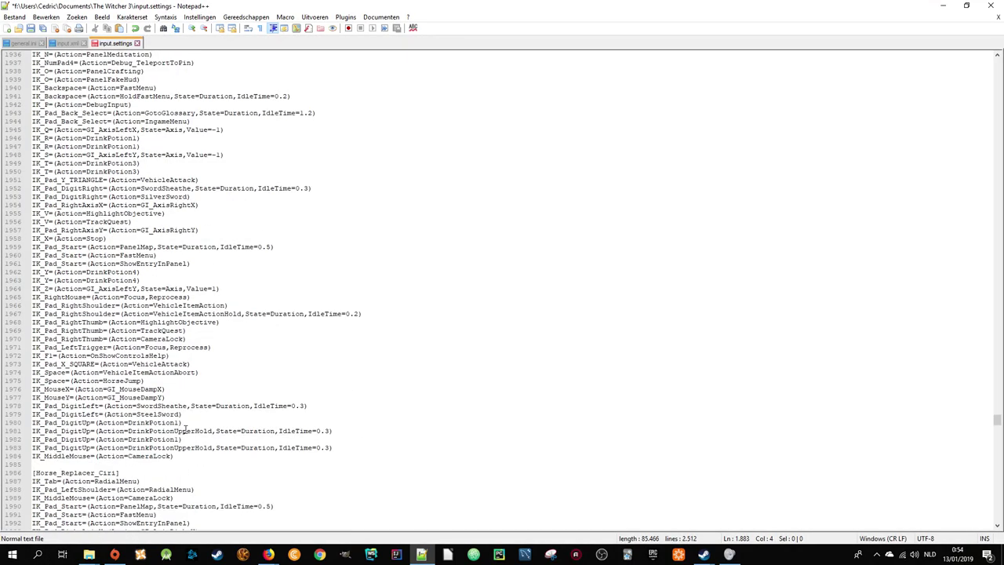
pyautogui.click(201, 432)
pyautogui.write('IK_8=(Action=HoodToggle) IK_9=(Action=CapeToggle)')
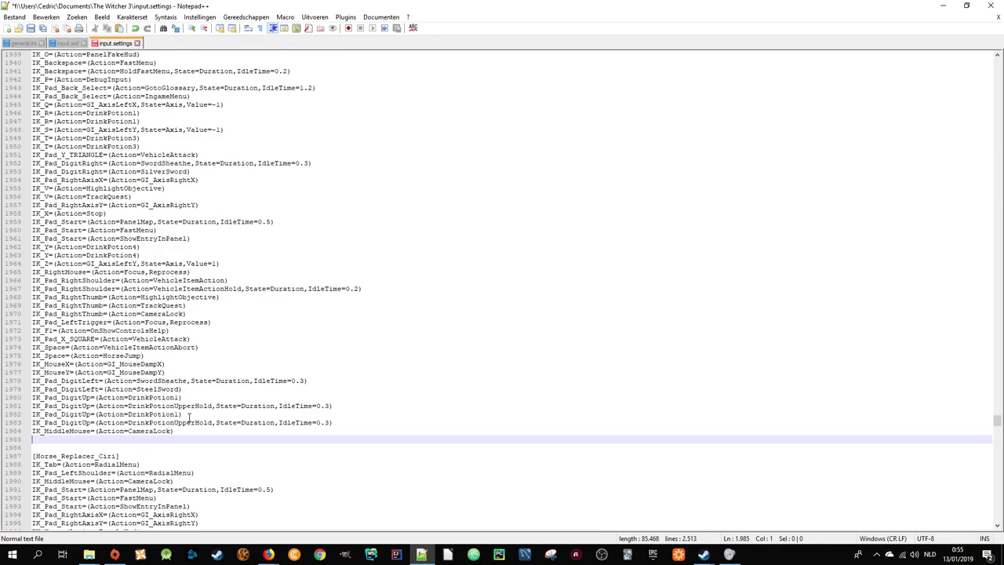
pyautogui.press('Return')
# Step: Add the IK_8/IK_9 toggle bindings to [Scene], leaving a blank line before the next section
pyautogui.scroll(-17, 206, 416)
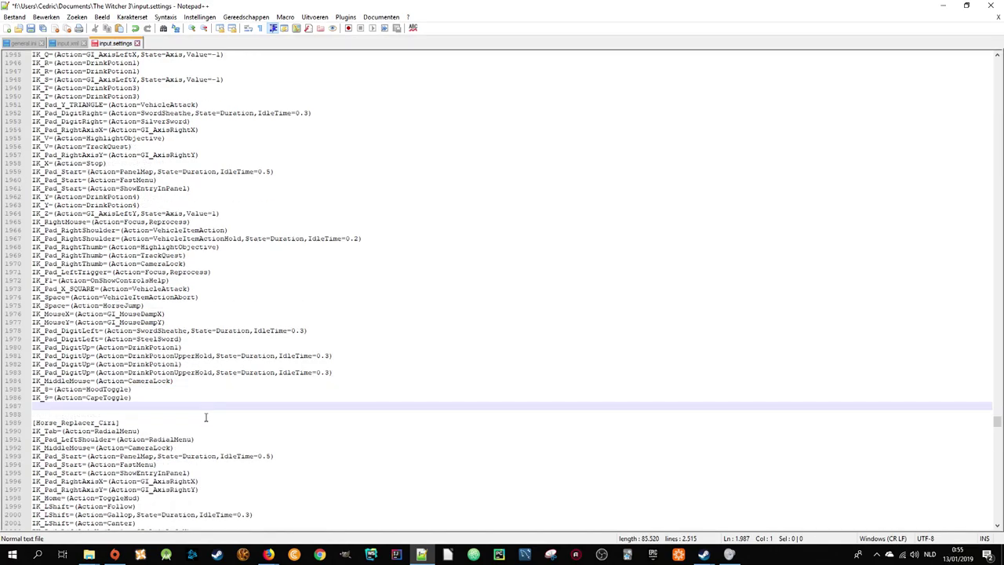
pyautogui.scroll(-20, 269, 397)
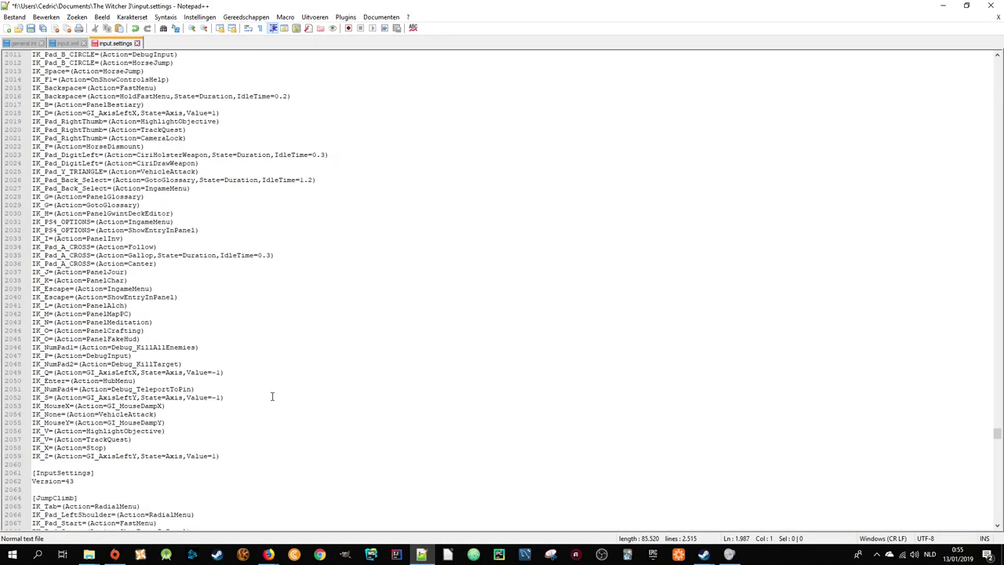
pyautogui.scroll(-15, 306, 356)
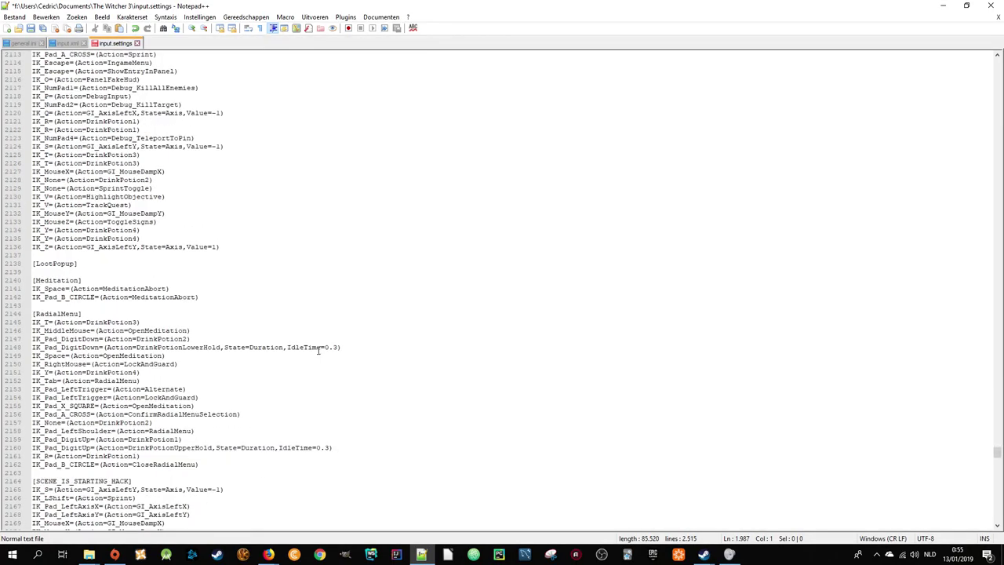
pyautogui.scroll(-12, 210, 320)
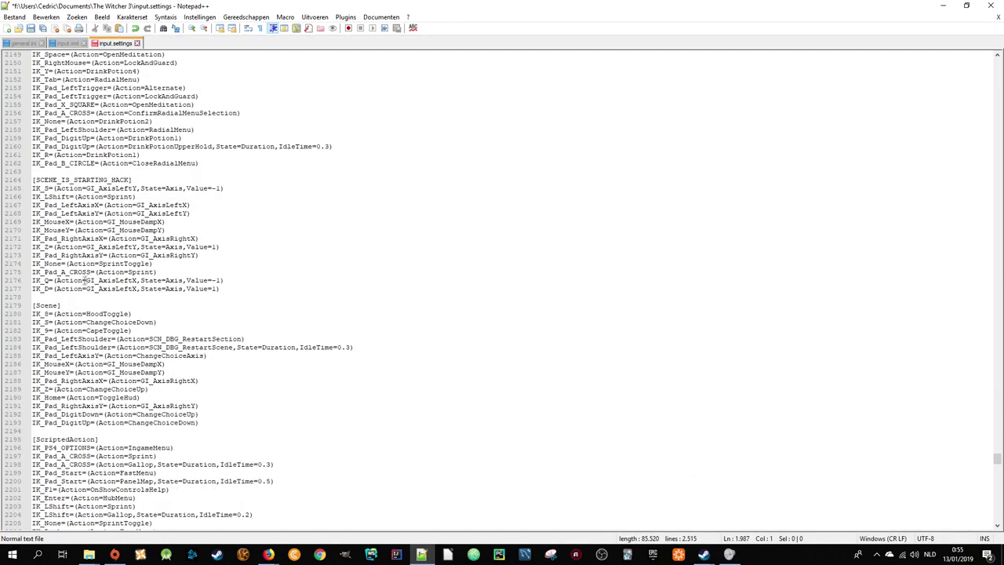
pyautogui.click(210, 424)
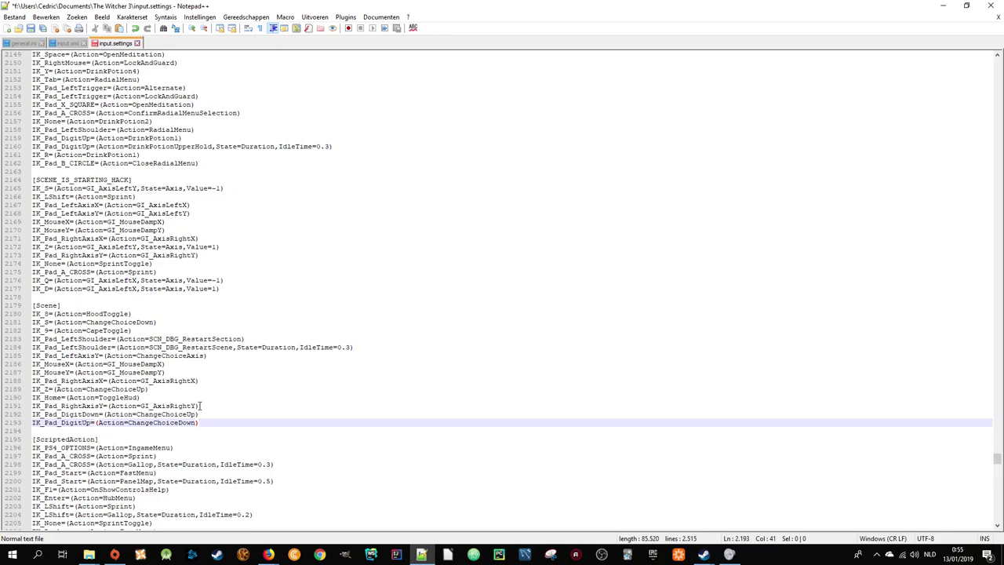
pyautogui.press('Return')
pyautogui.write('IK_8=(Action=HoodToggle) IK_9=(Action=CapeToggle)')
pyautogui.scroll(-6, 205, 349)
pyautogui.press('Return')
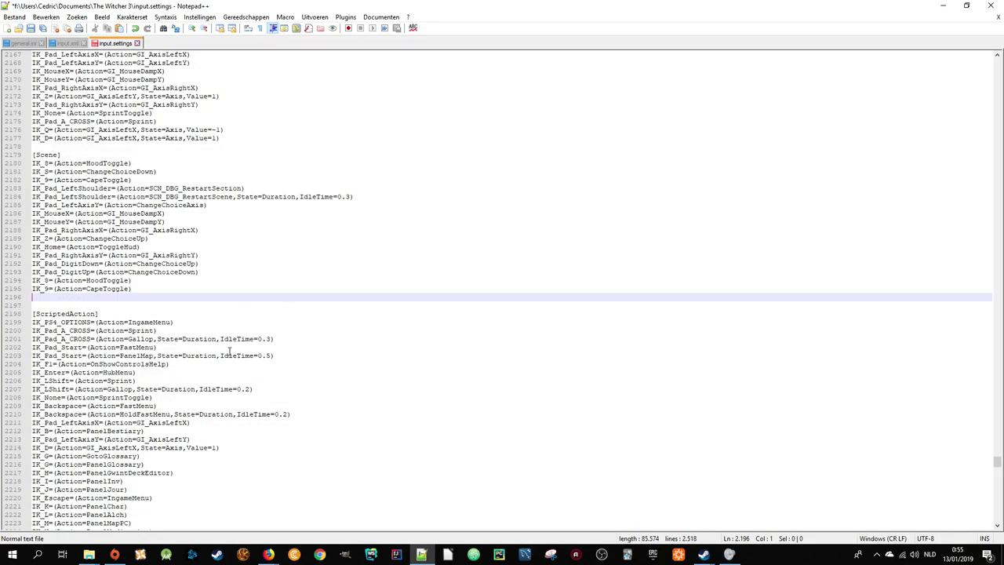
pyautogui.scroll(-10, 230, 350)
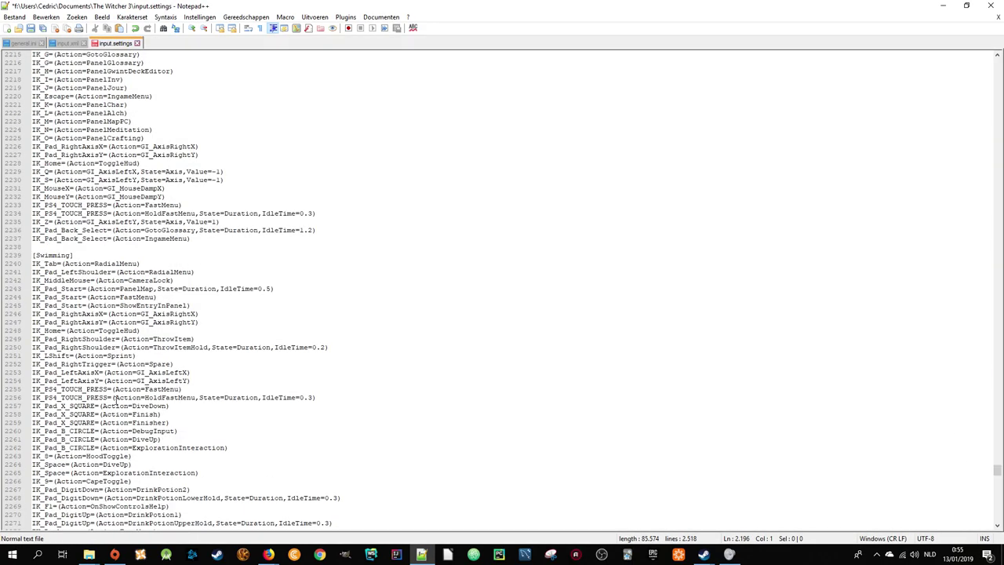
# Step: Paste the IK_8/IK_9 toggle lines after line 2466, above the [ThrowHold] section
pyautogui.scroll(-20, 93, 266)
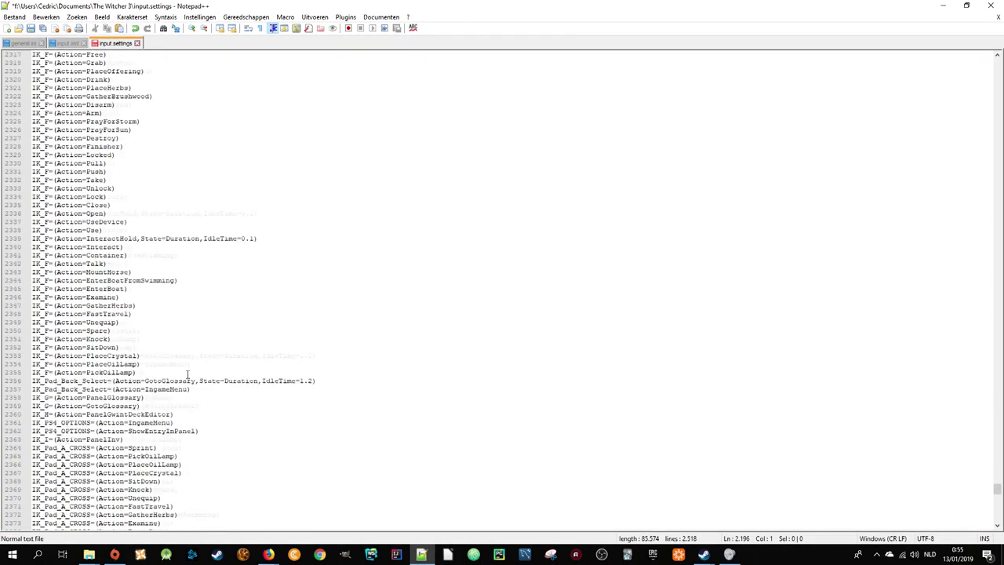
pyautogui.scroll(5, 185, 372)
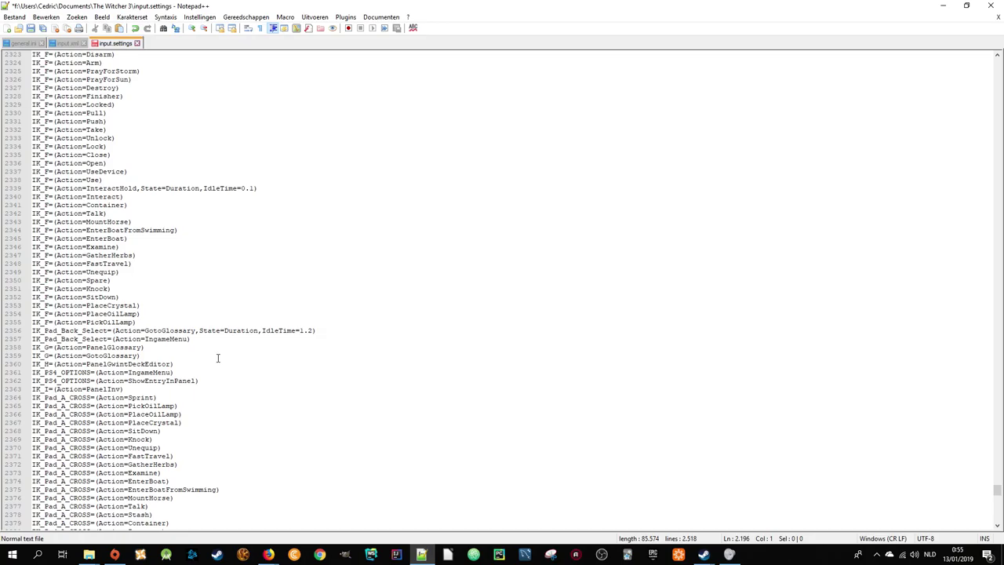
pyautogui.scroll(20, 218, 359)
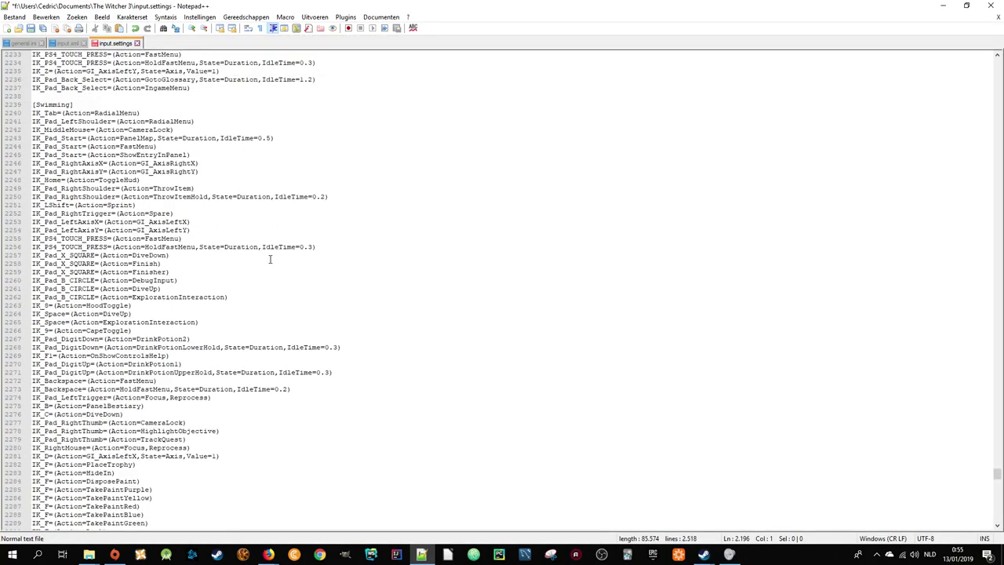
pyautogui.scroll(-20, 270, 259)
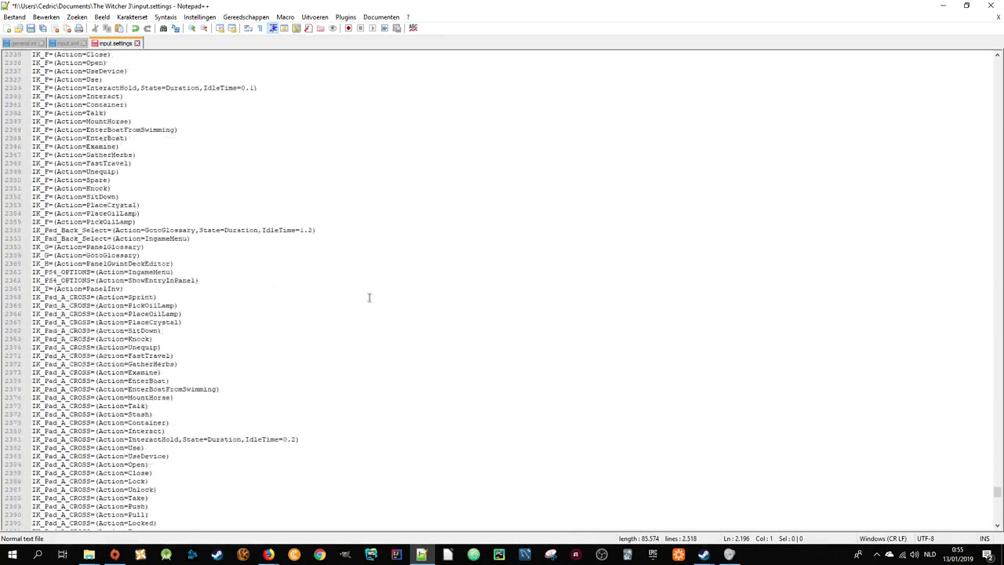
pyautogui.scroll(-20, 368, 297)
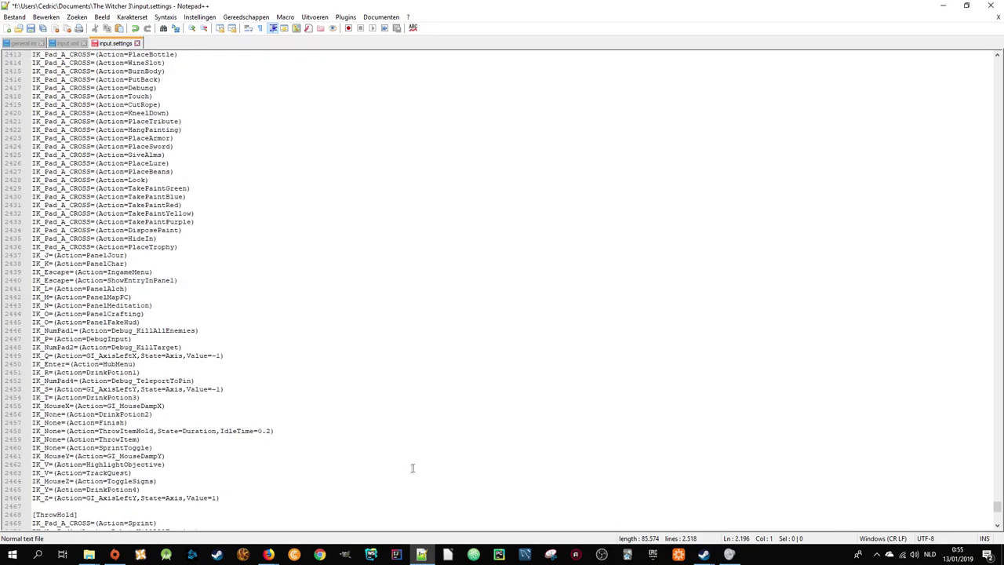
pyautogui.click(237, 498)
pyautogui.press('Return')
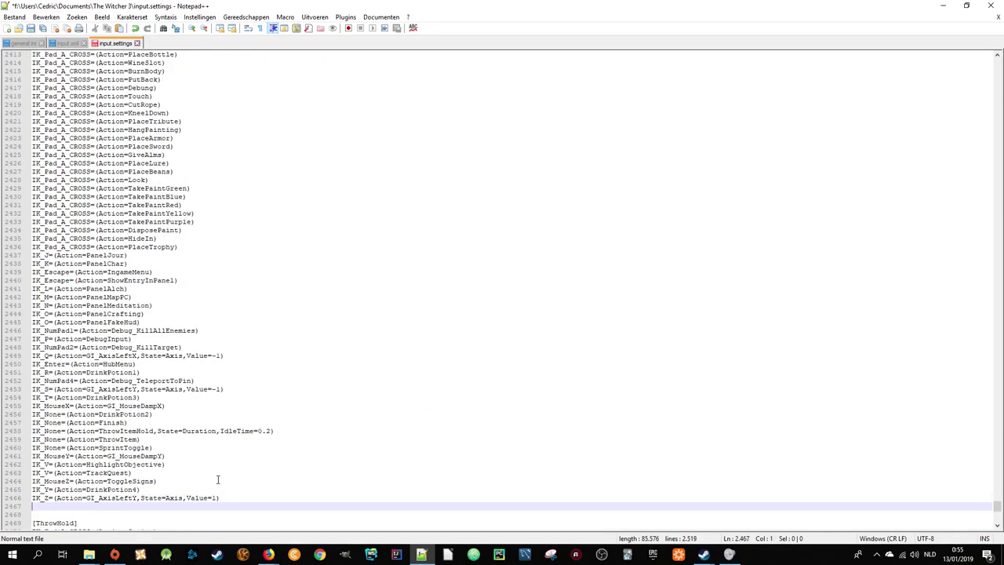
pyautogui.write('IK_8=(Action=HoodToggle) IK_9=(Action=CapeToggle)')
pyautogui.scroll(-3, 222, 477)
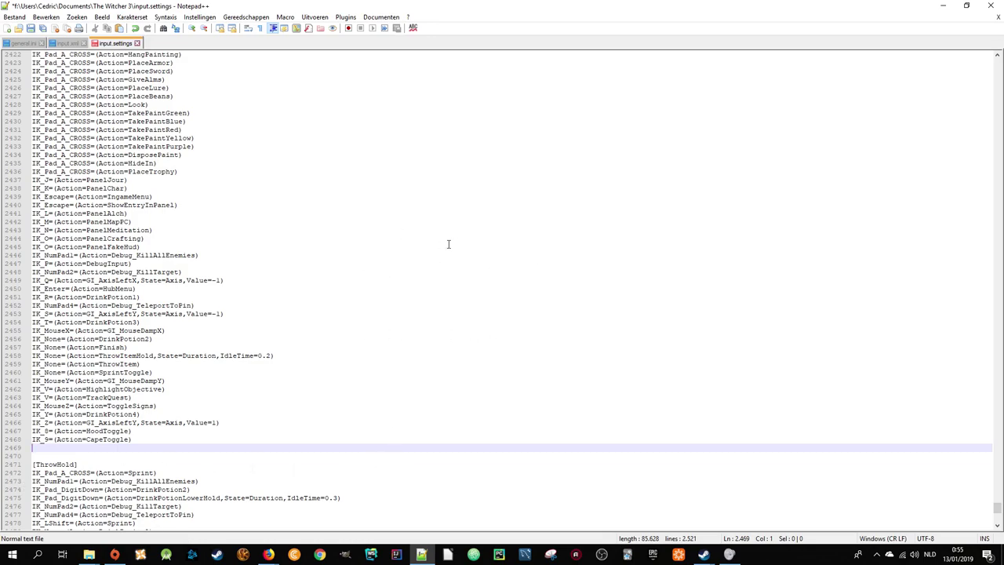
# Step: Save input.settings, close Notepad++ and return to the Nexus Mods page
pyautogui.click(301, 251)
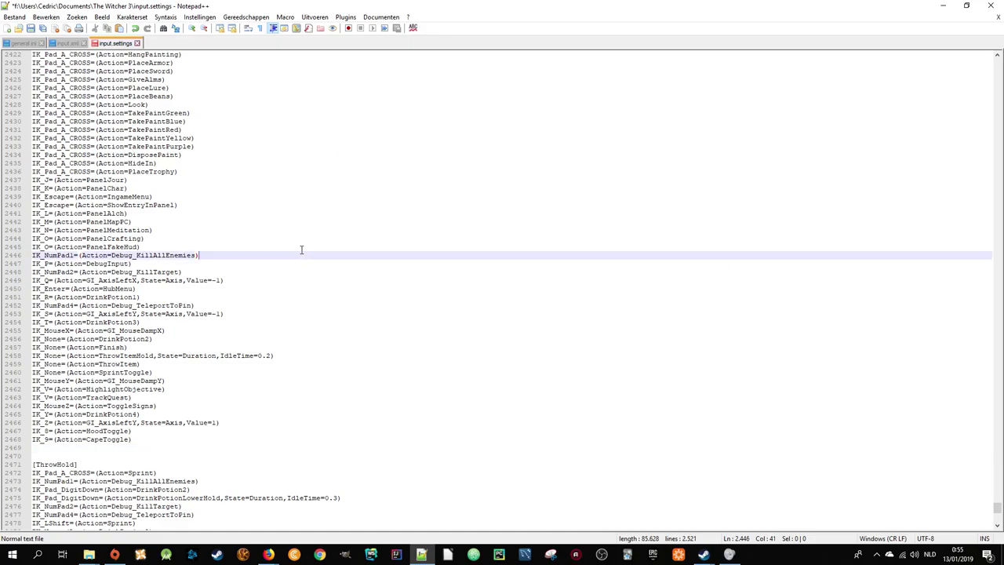
pyautogui.click(16, 17)
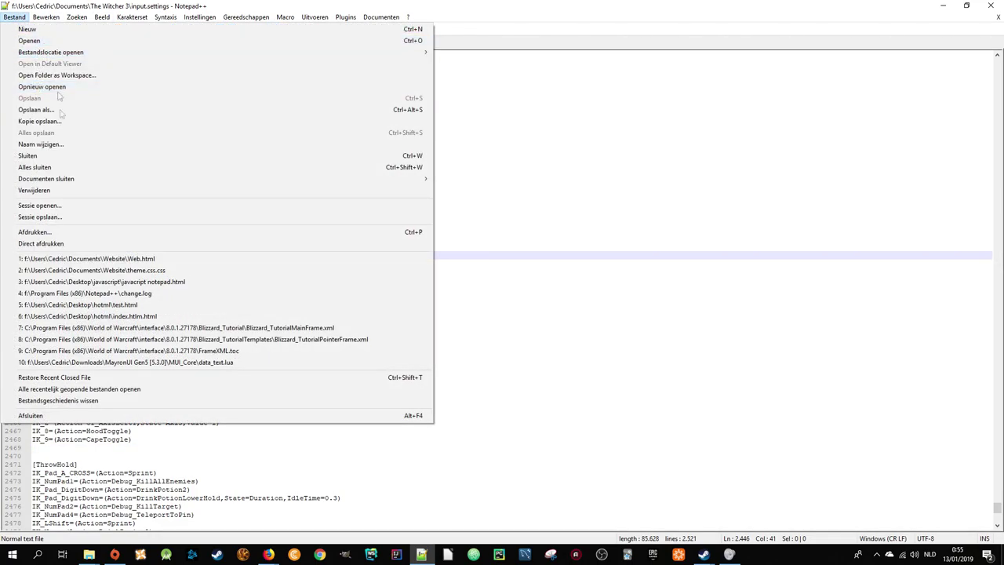
pyautogui.click(189, 96)
pyautogui.click(990, 6)
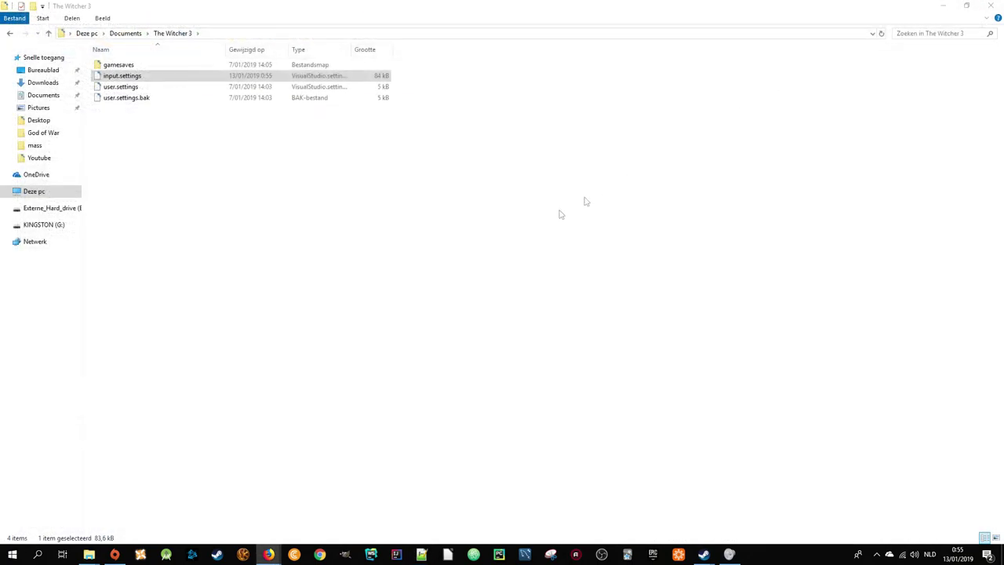
pyautogui.hotkey('alt', 'Tab')
pyautogui.scroll(-5, 379, 298)
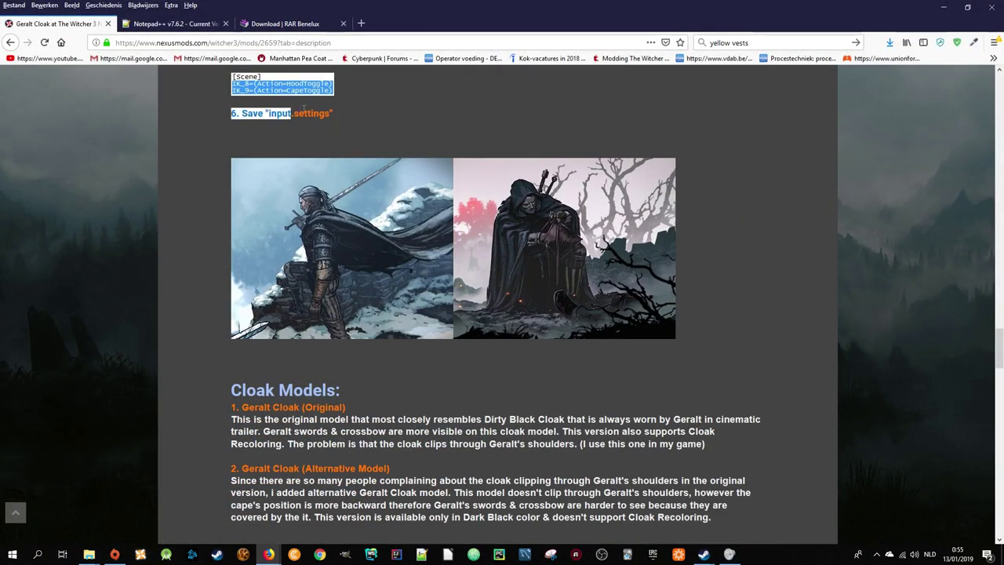
pyautogui.scroll(2, 331, 114)
pyautogui.scroll(-4, 262, 222)
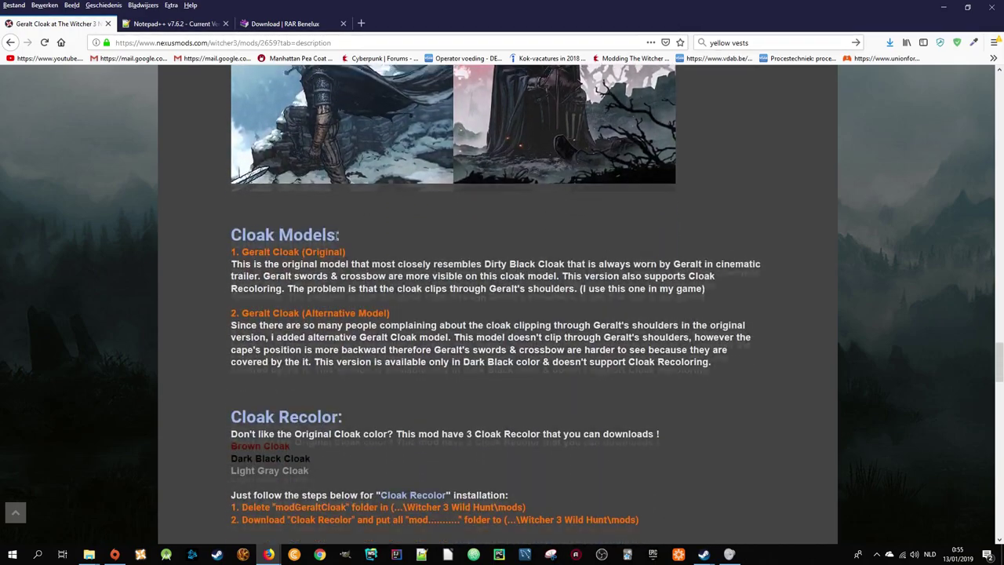
pyautogui.scroll(-4, 263, 222)
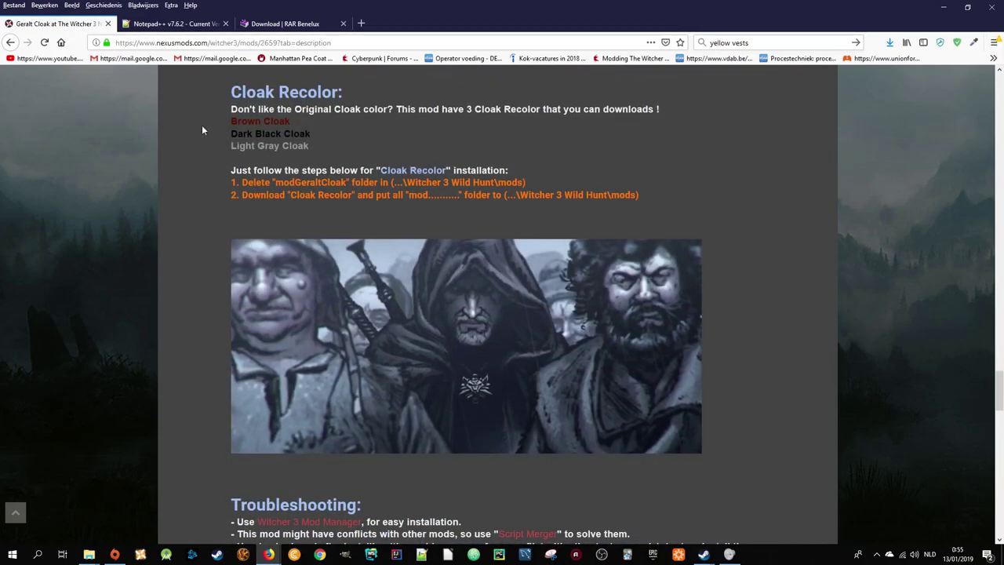
pyautogui.scroll(-12, 348, 218)
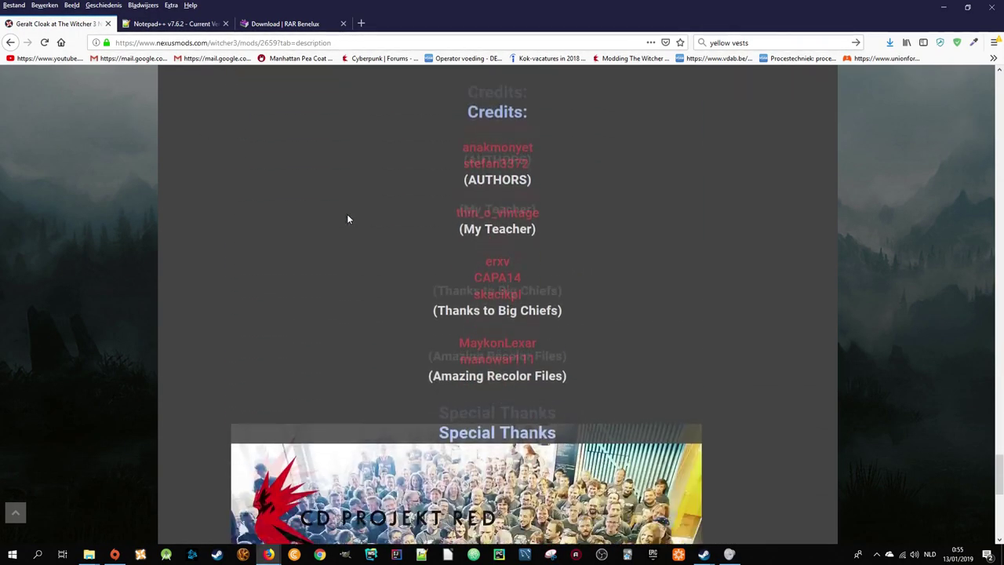
pyautogui.scroll(15, 435, 329)
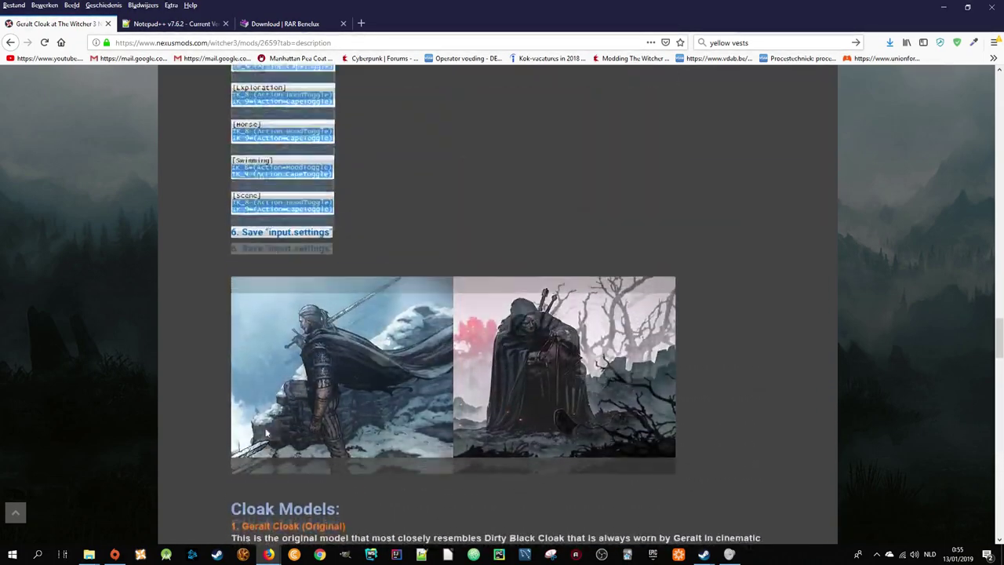
pyautogui.scroll(8, 266, 433)
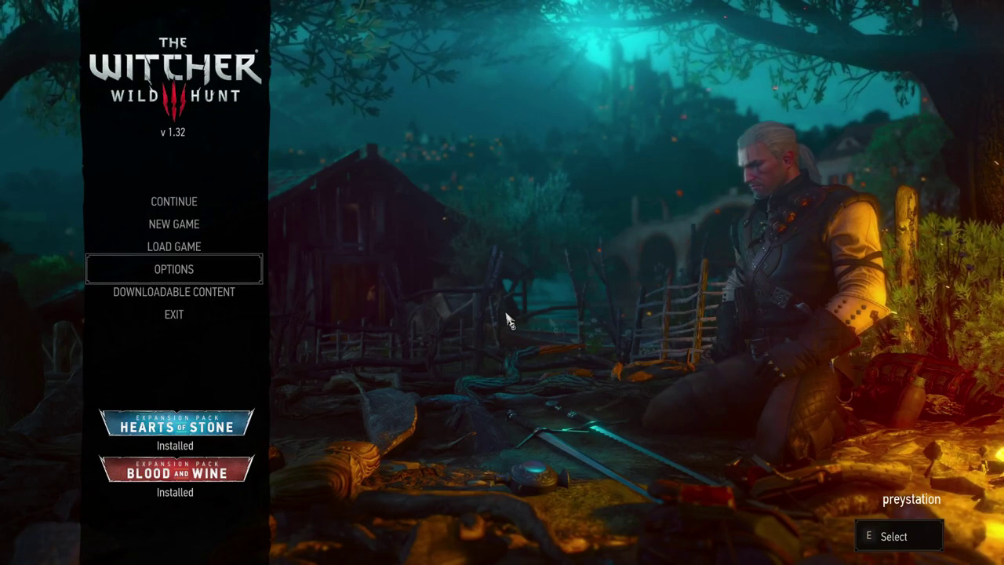
# Step: Bind GeraltCloak Toggle Hood to 8 and Toggle Cape to 9, then open Load Game
pyautogui.click(197, 275)
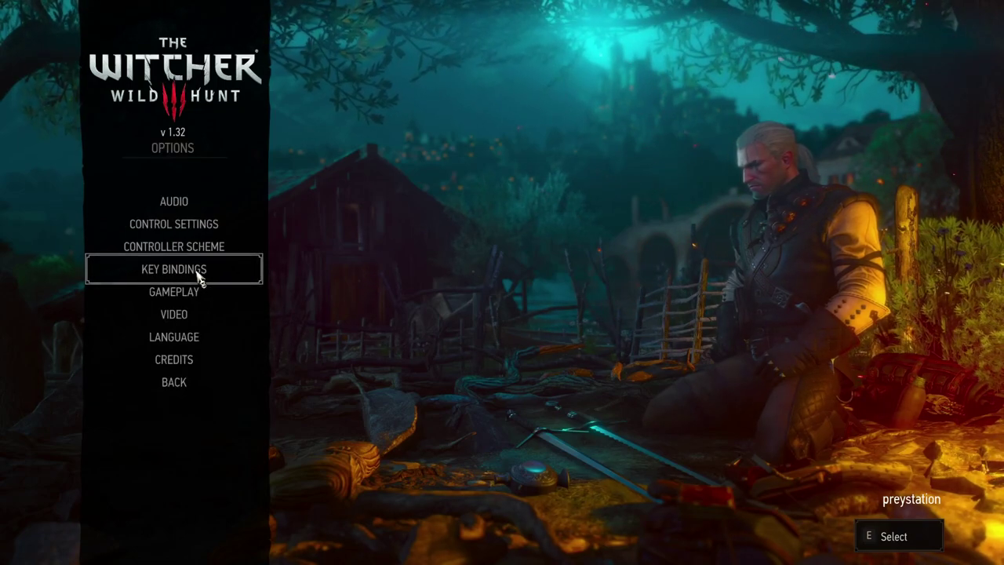
pyautogui.click(223, 281)
pyautogui.scroll(5, 483, 322)
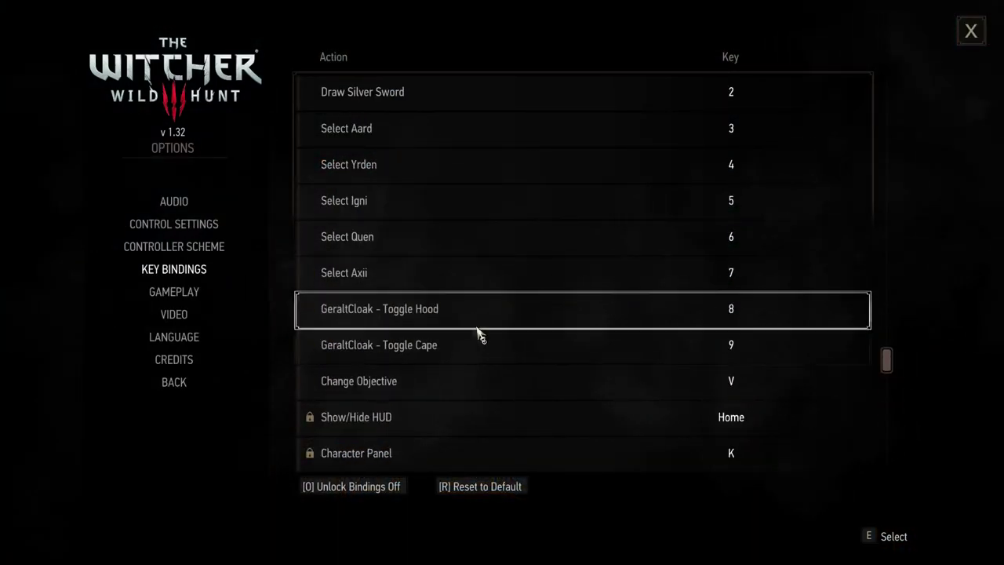
pyautogui.moveTo(889, 271); pyautogui.dragTo(863, 376)
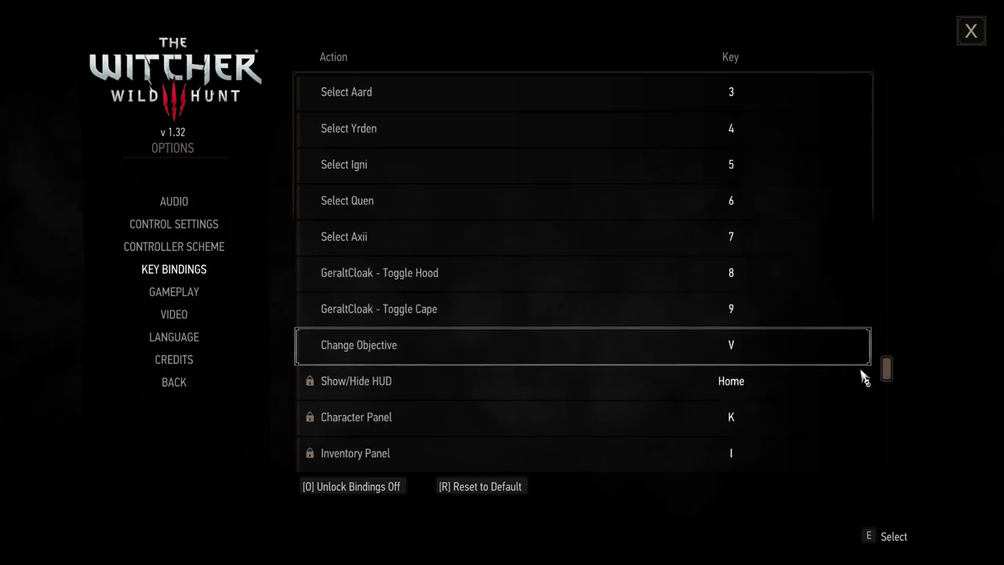
pyautogui.click(734, 280)
pyautogui.press('8')
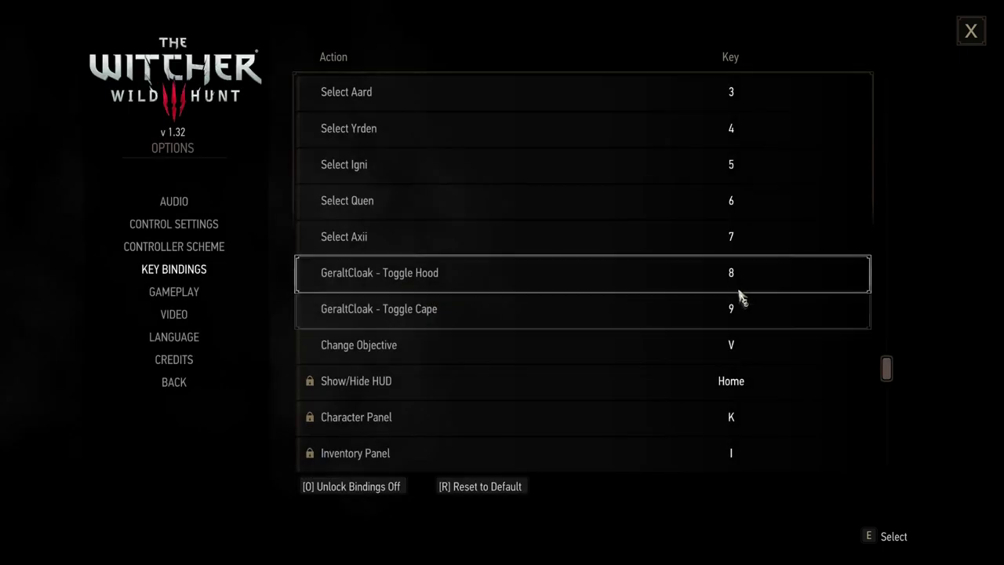
pyautogui.click(735, 314)
pyautogui.press('9')
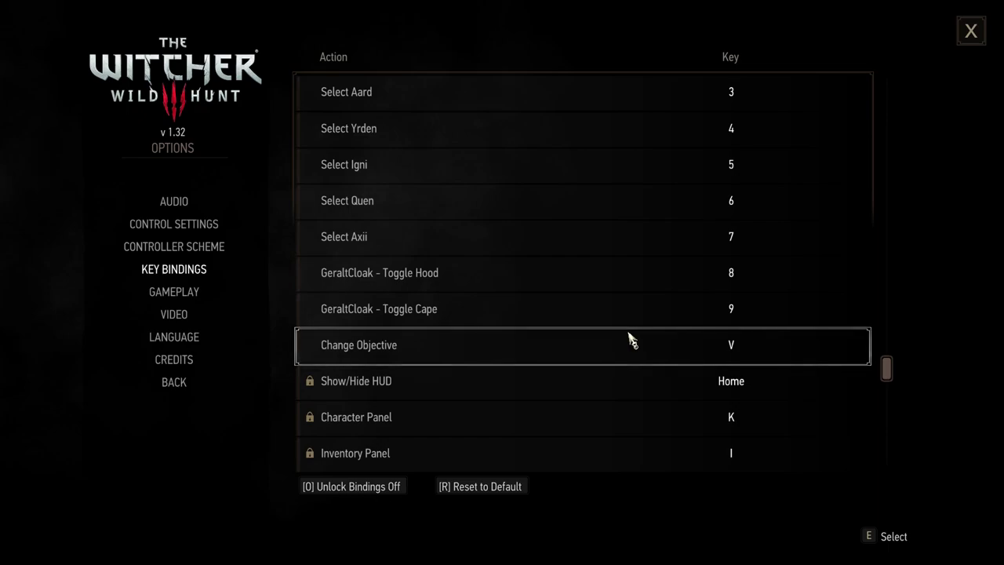
pyautogui.press('Escape')
pyautogui.press('Escape')
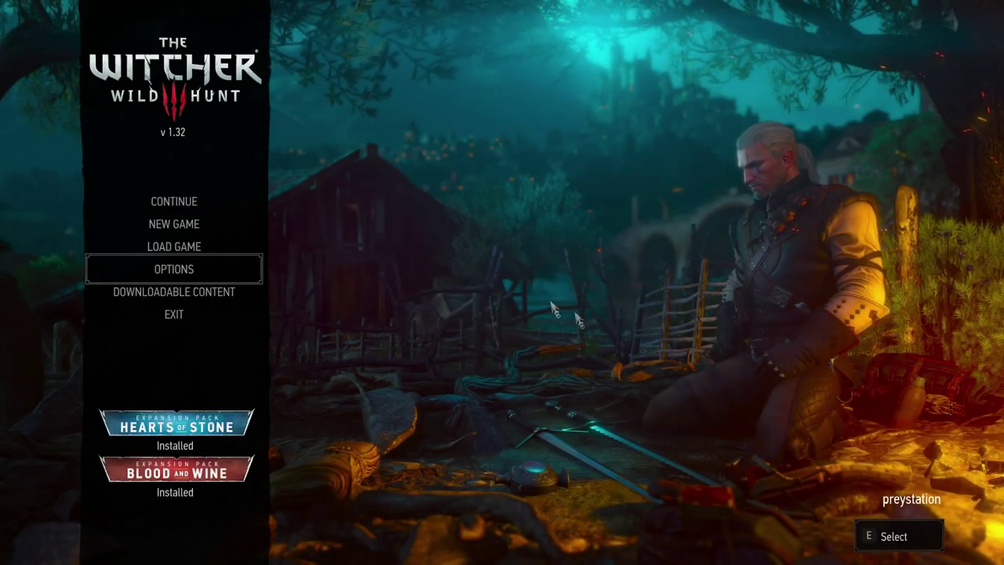
pyautogui.click(181, 248)
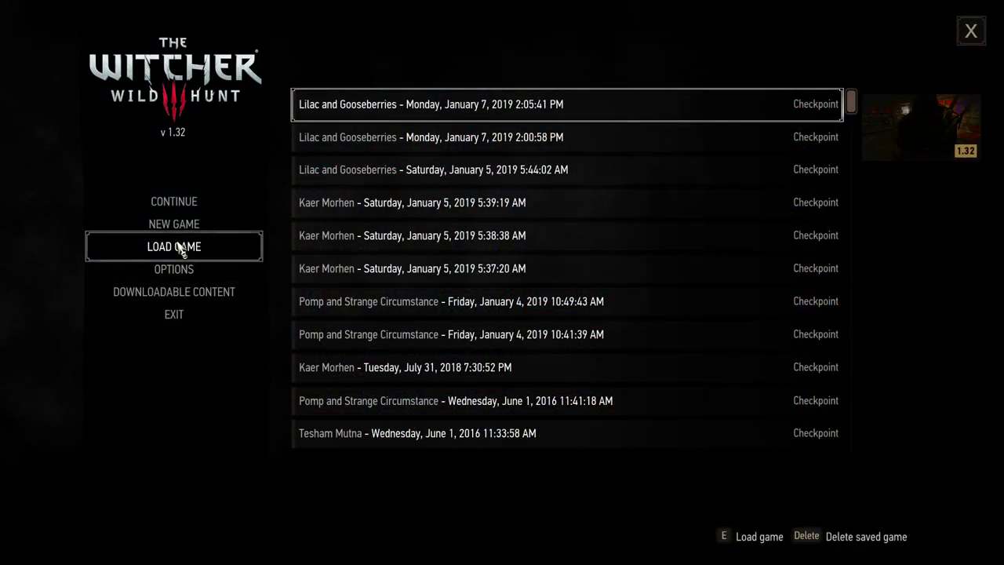
# Step: Load the latest Lilac and Gooseberries save and test Geralt's hood toggle in the inn
pyautogui.click(414, 114)
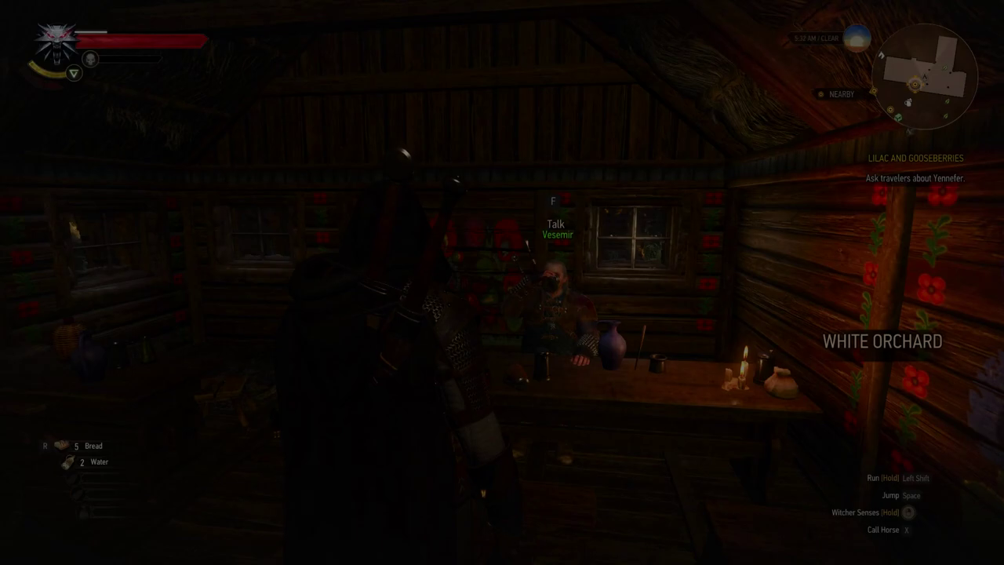
pyautogui.press('w')
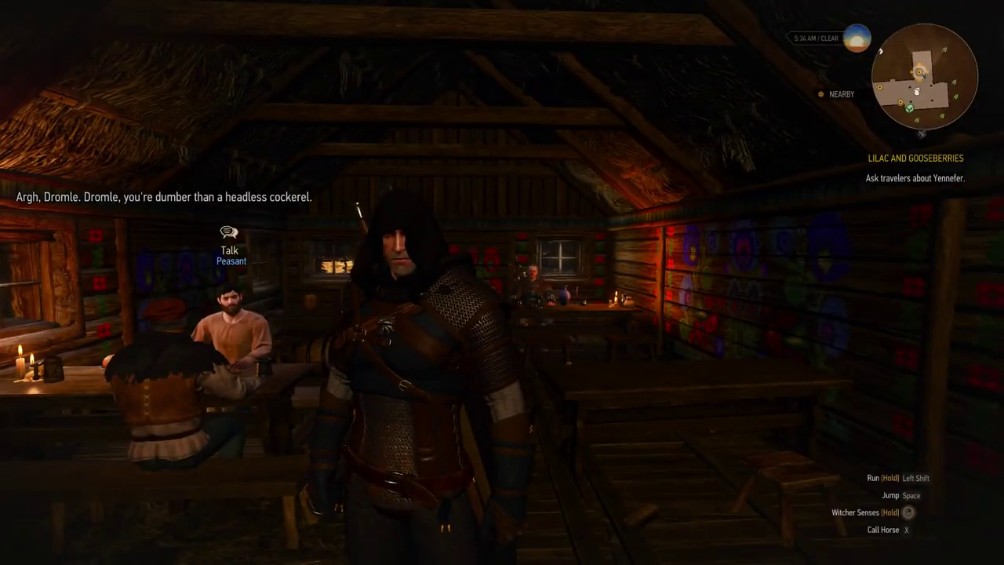
pyautogui.press('w')
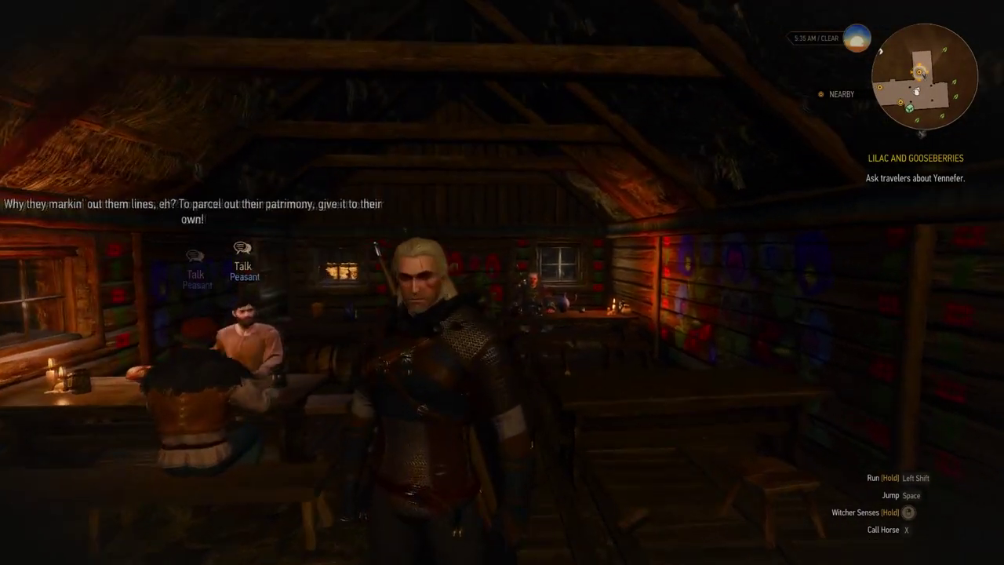
pyautogui.press('w')
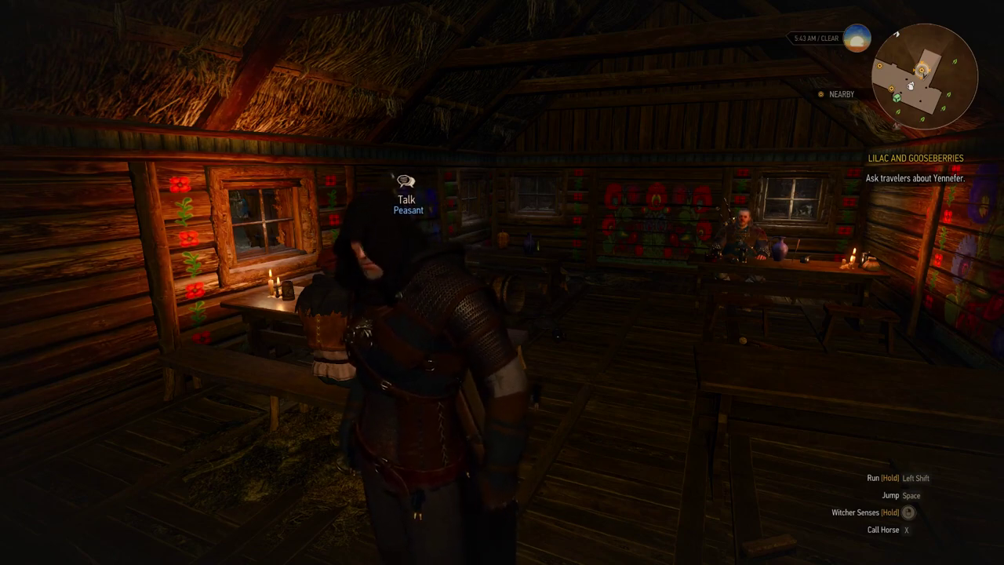
pyautogui.press('s')
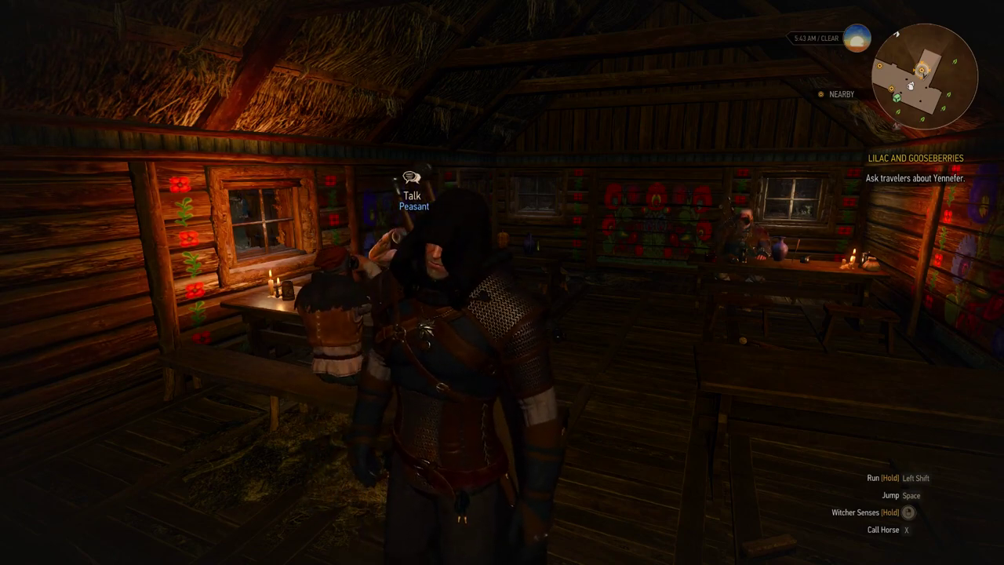